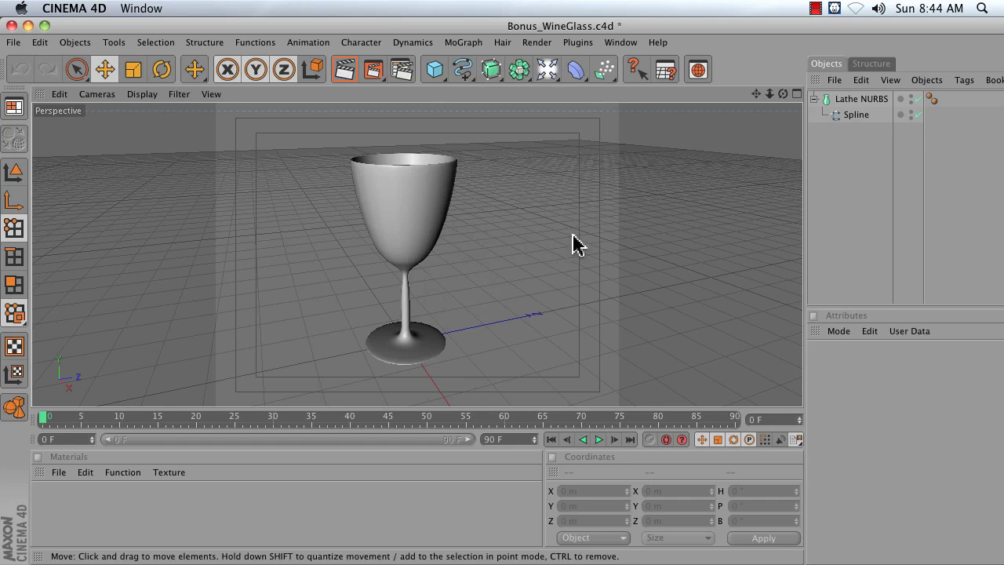
Step: Inspect the existing wine glass by disabling its Lathe NURBS to view only the spline profile
{"action": "left_click", "coordinate": [855, 103]}
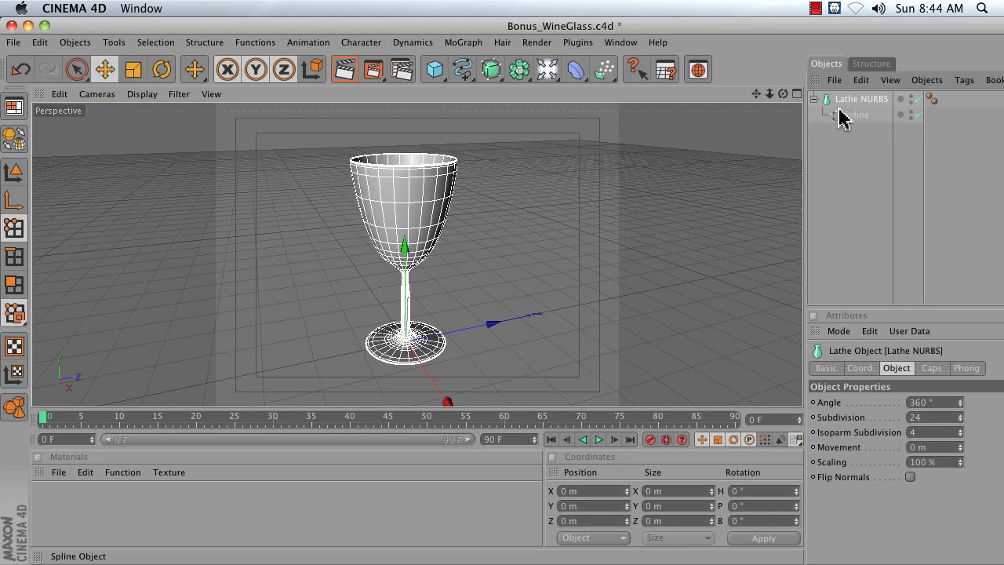
{"action": "left_click", "coordinate": [850, 119]}
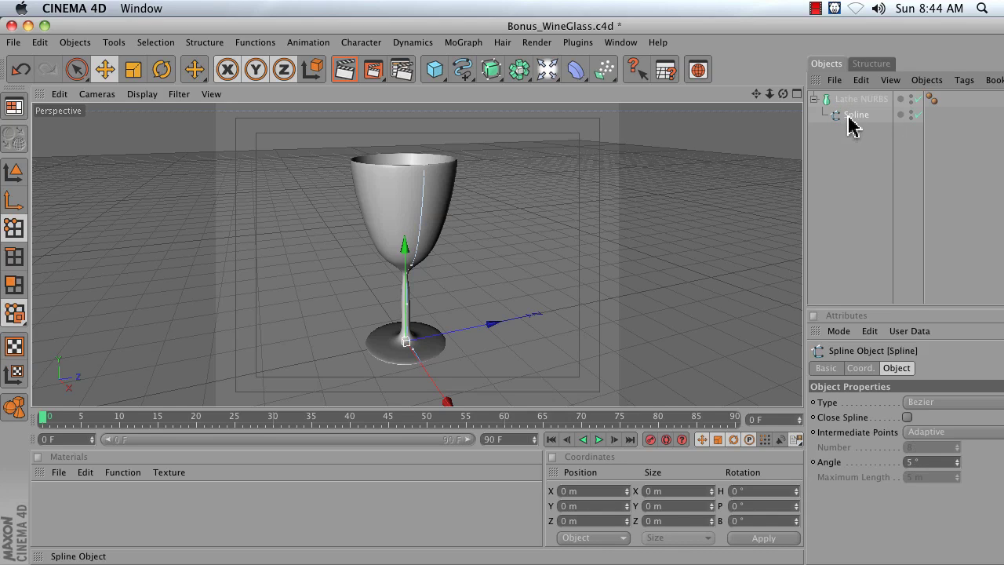
{"action": "left_click", "coordinate": [918, 98]}
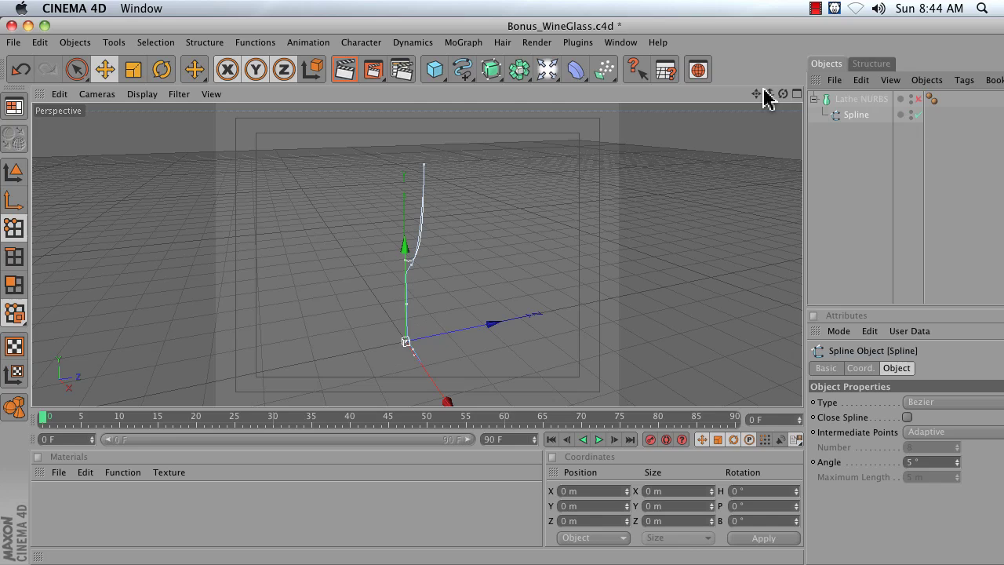
{"action": "left_click_drag", "start_coordinate": [782, 94], "coordinate": [792, 105]}
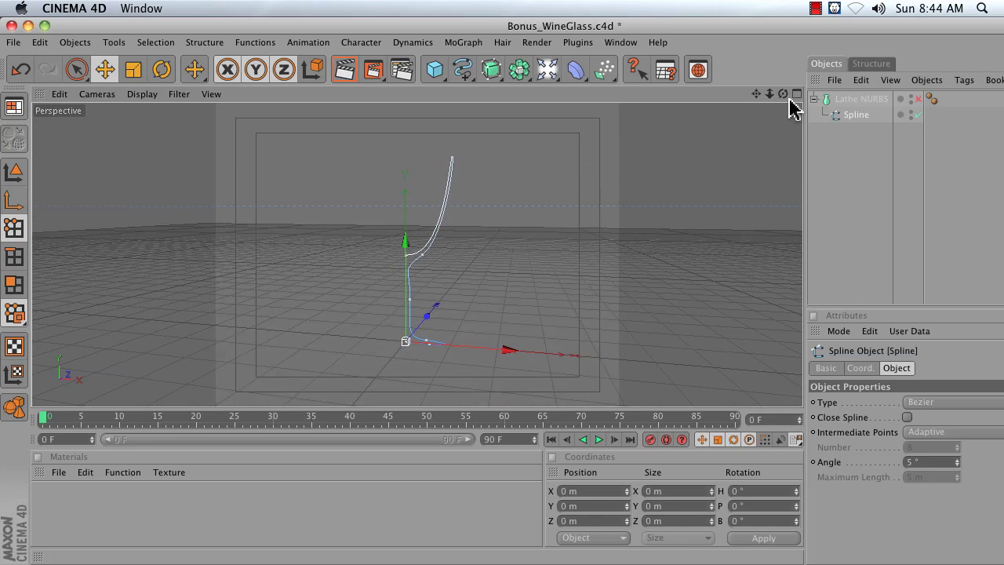
{"action": "left_click", "coordinate": [856, 100]}
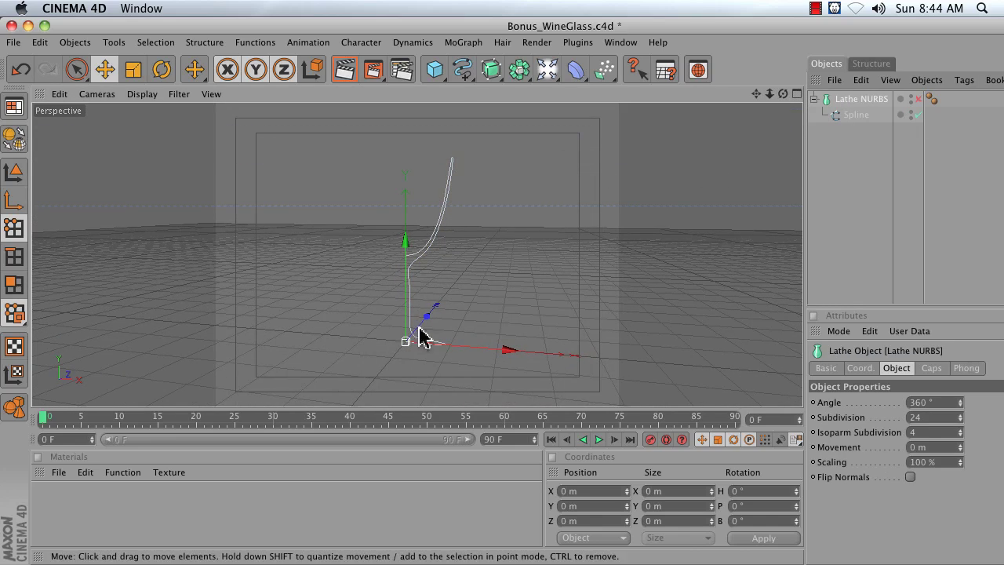
{"action": "left_click_drag", "start_coordinate": [753, 95], "coordinate": [760, 95]}
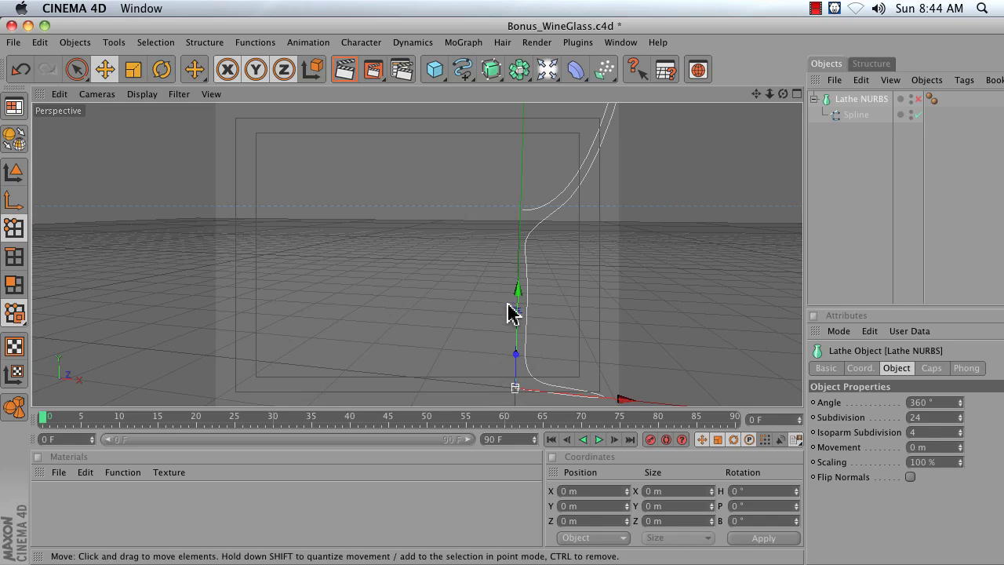
{"action": "left_click", "coordinate": [847, 116]}
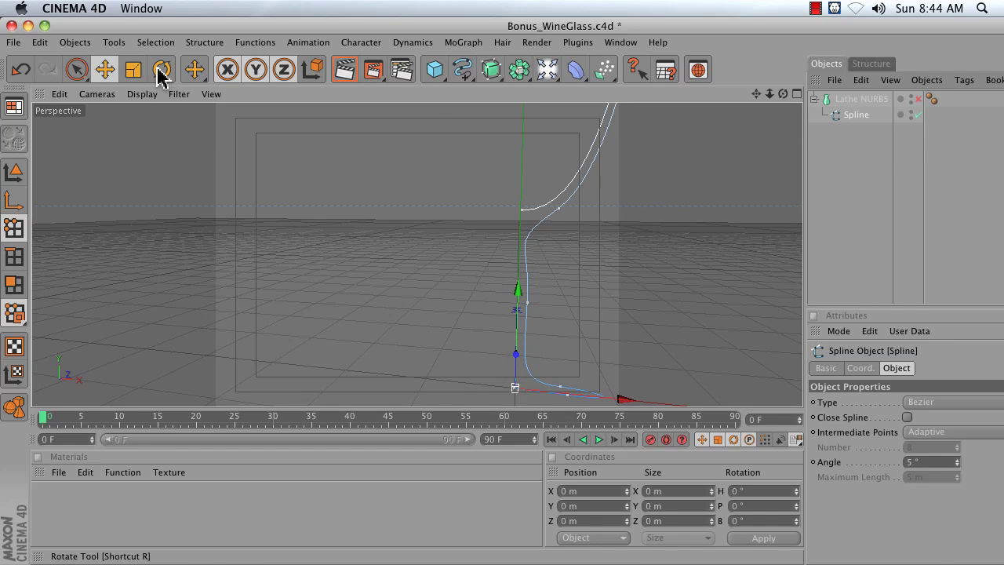
Step: Test-rotate the profile spline, undo it, re-enable the lathe and frame the whole glass
{"action": "left_click", "coordinate": [160, 70]}
{"action": "left_click", "coordinate": [18, 172]}
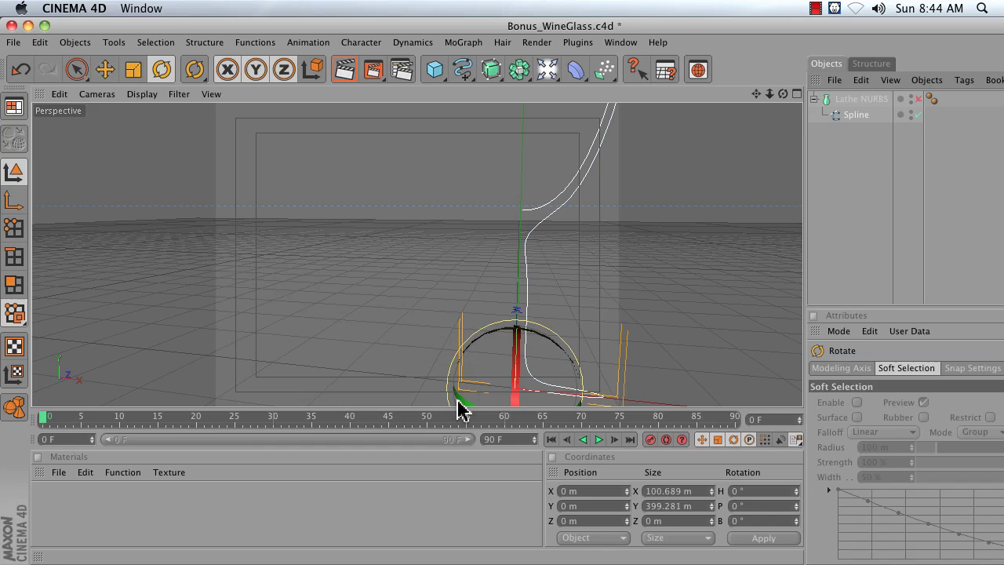
{"action": "left_click_drag", "start_coordinate": [463, 407], "coordinate": [418, 372]}
{"action": "key", "text": "super+z"}
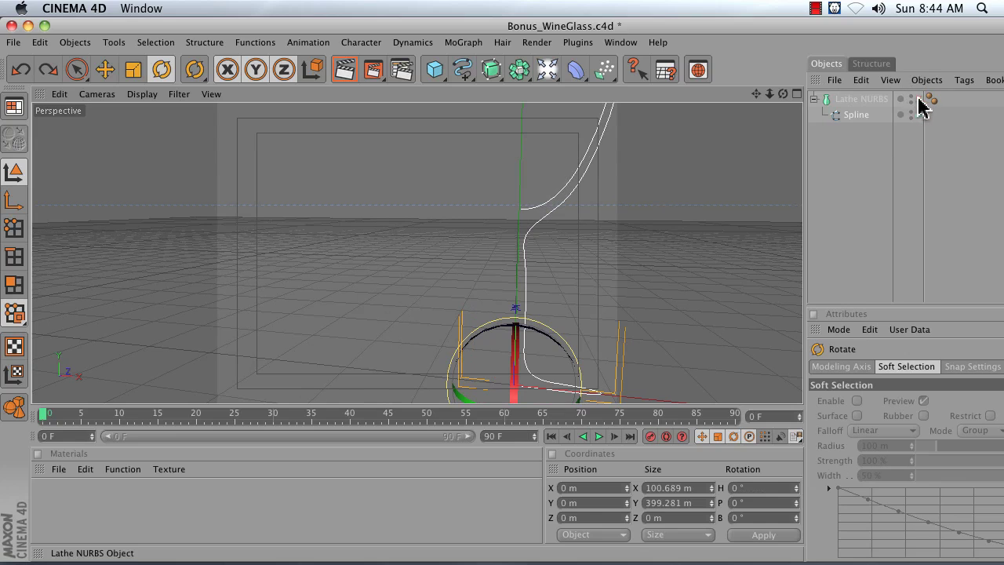
{"action": "left_click", "coordinate": [852, 99]}
{"action": "left_click", "coordinate": [919, 99]}
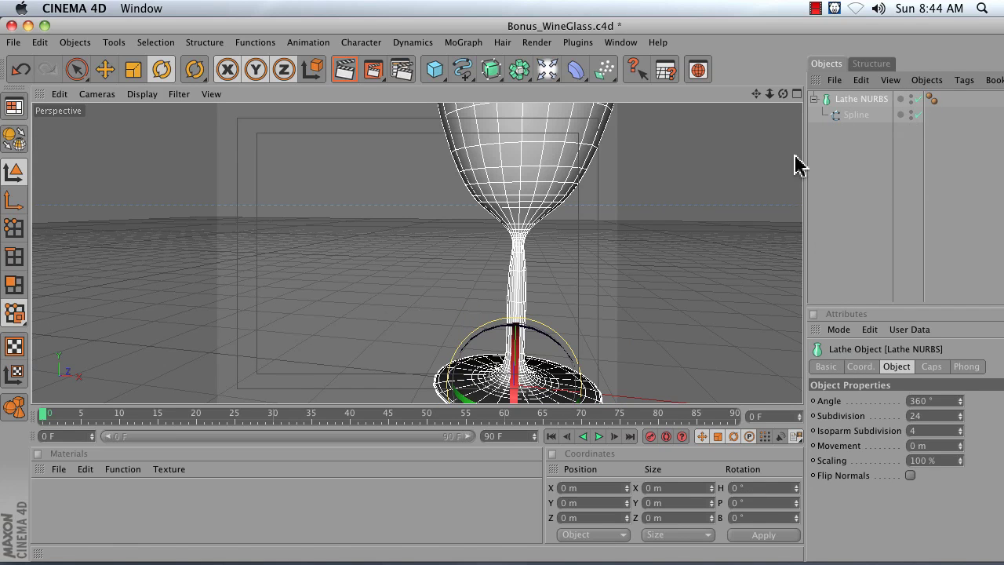
{"action": "left_click_drag", "start_coordinate": [752, 95], "coordinate": [507, 296]}
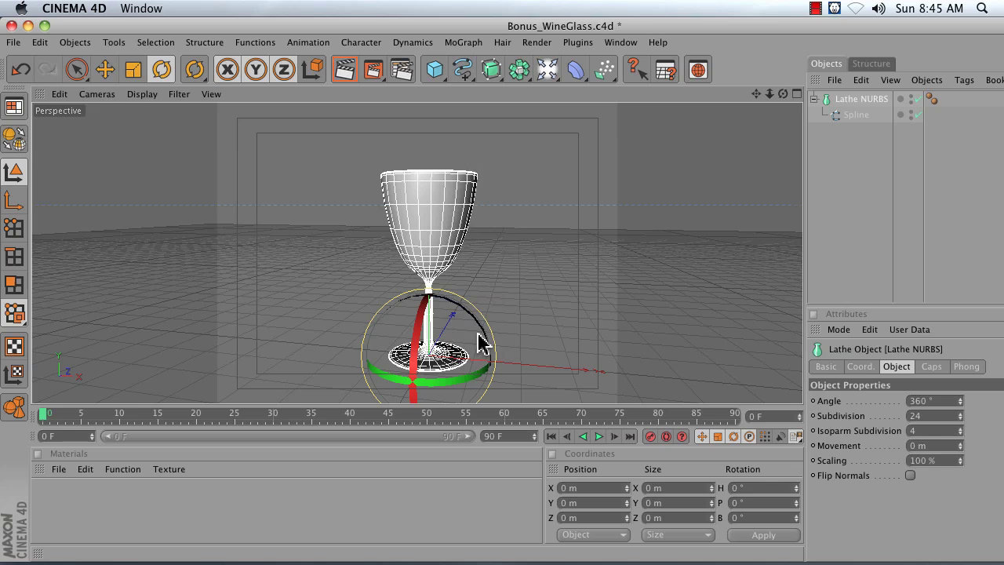
Step: Start a new scene with a Star spline moved to X 326.46 m
{"action": "key", "text": "super+n"}
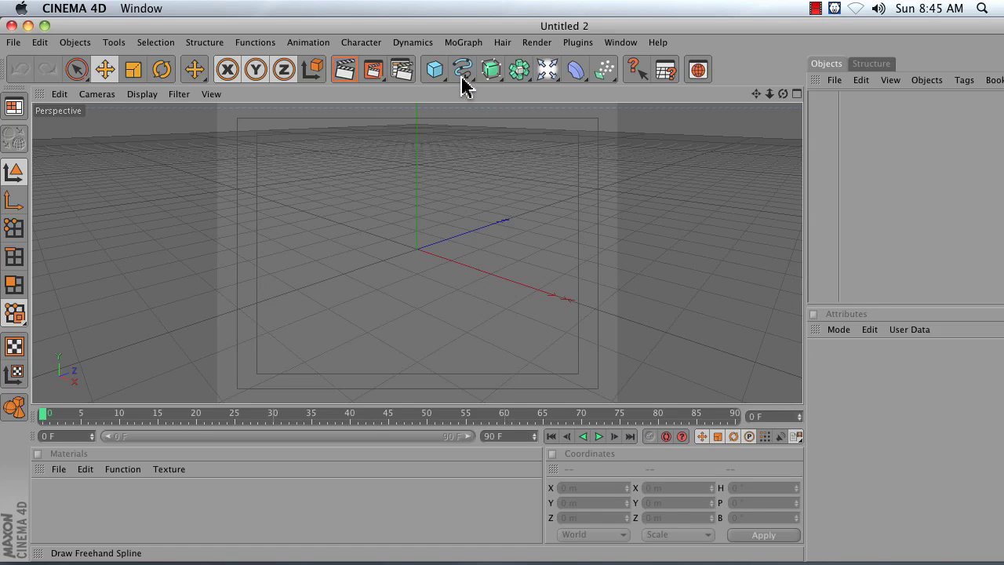
{"action": "left_click_drag", "start_coordinate": [463, 83], "coordinate": [657, 181]}
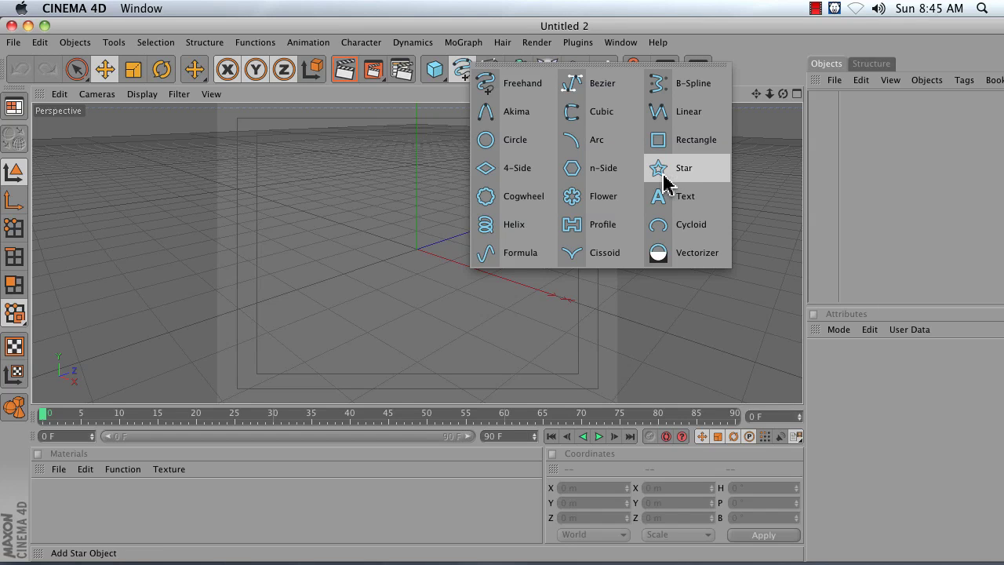
{"action": "left_click_drag", "start_coordinate": [664, 182], "coordinate": [664, 180]}
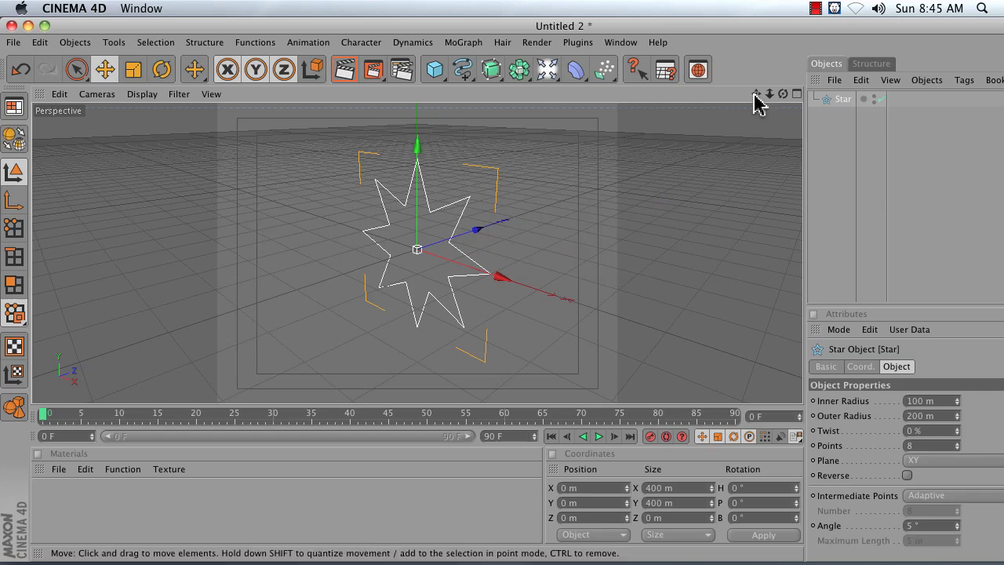
{"action": "left_click_drag", "start_coordinate": [782, 94], "coordinate": [628, 133]}
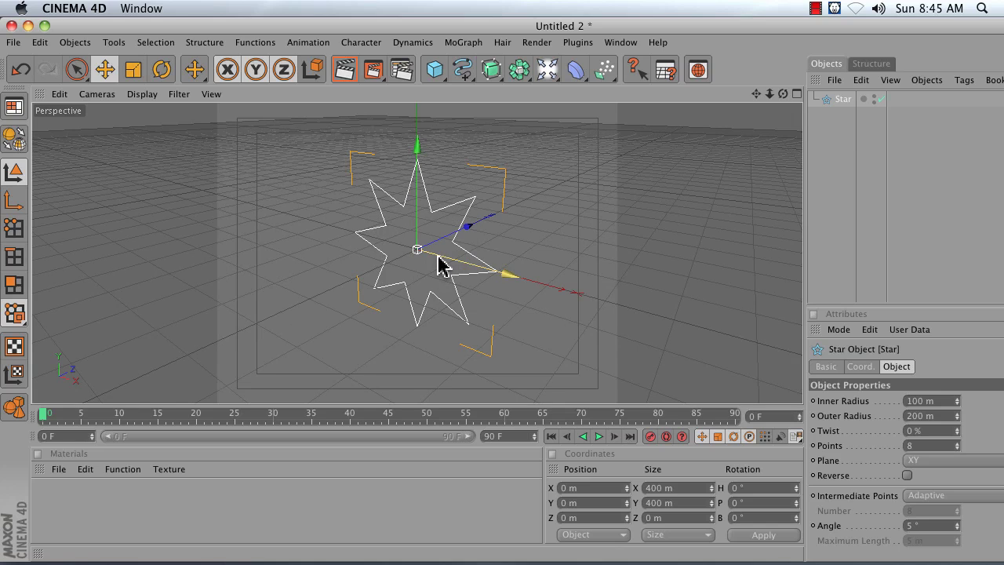
{"action": "left_click_drag", "start_coordinate": [438, 265], "coordinate": [584, 305]}
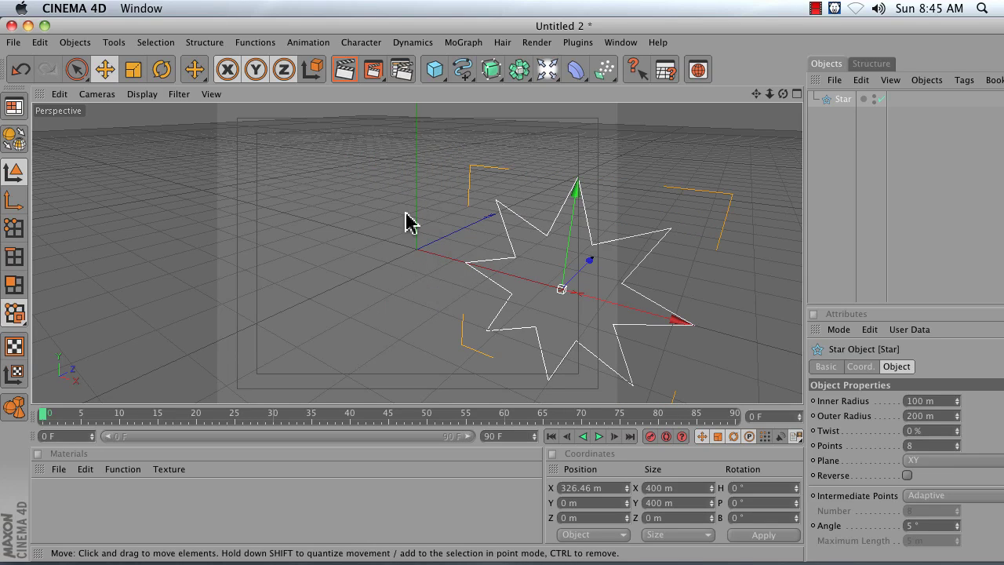
Step: Add a Lathe NURBS and parent the Star under it, sweeping it into a ring-shaped solid
{"action": "left_click", "coordinate": [492, 74]}
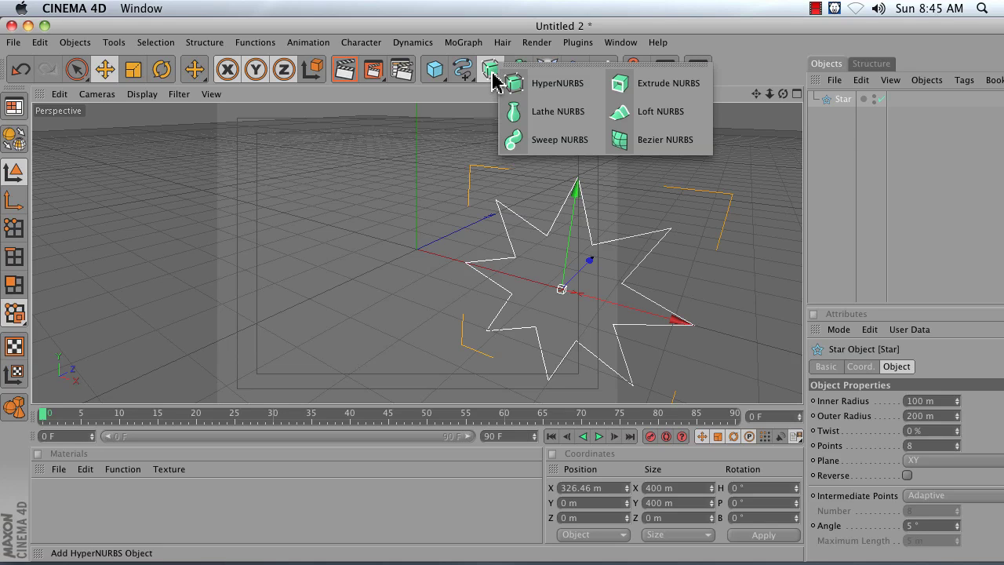
{"action": "left_click", "coordinate": [549, 112]}
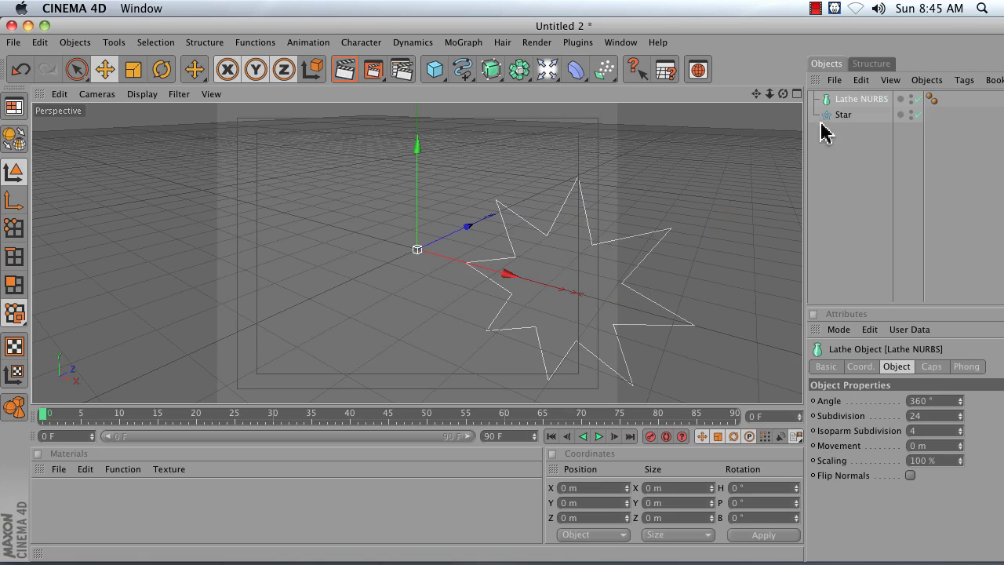
{"action": "mouse_move", "coordinate": [839, 117]}
{"action": "left_mouse_down"}
{"action": "mouse_move", "coordinate": [855, 98]}
{"action": "mouse_move", "coordinate": [847, 100]}
{"action": "left_mouse_up"}
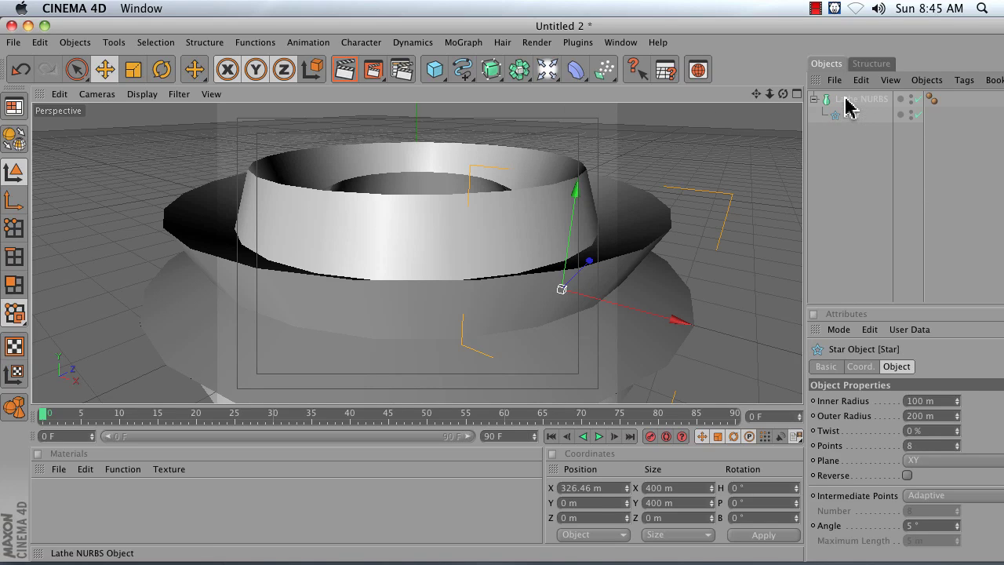
{"action": "mouse_move", "coordinate": [770, 95]}
{"action": "left_mouse_down"}
{"action": "mouse_move", "coordinate": [782, 160]}
{"action": "mouse_move", "coordinate": [788, 90]}
{"action": "mouse_move", "coordinate": [776, 110]}
{"action": "mouse_move", "coordinate": [772, 94]}
{"action": "mouse_move", "coordinate": [782, 105]}
{"action": "left_mouse_up"}
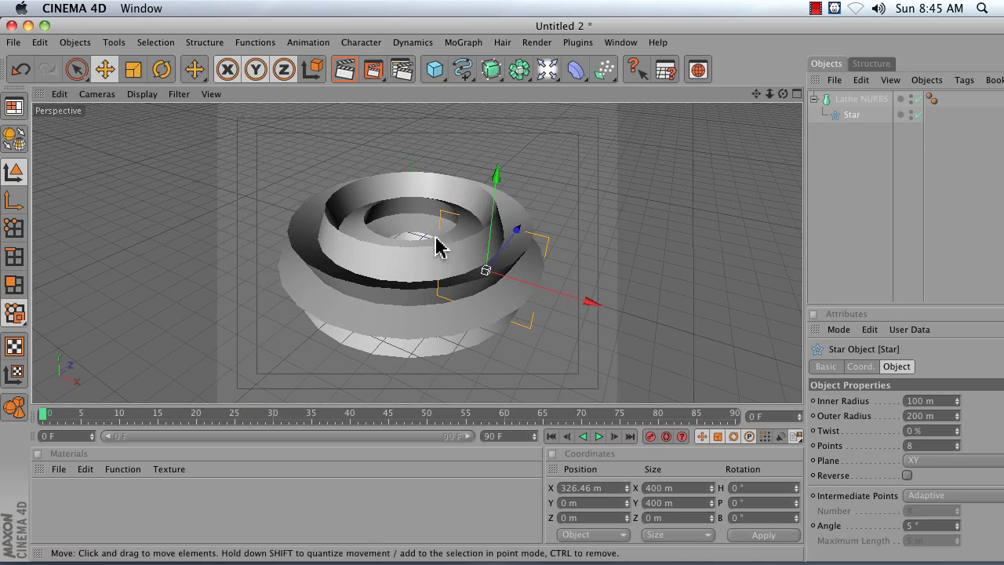
Step: Swap the Star for a Circle spline inside the Lathe NURBS, moved off-axis into a torus
{"action": "key", "text": "Delete"}
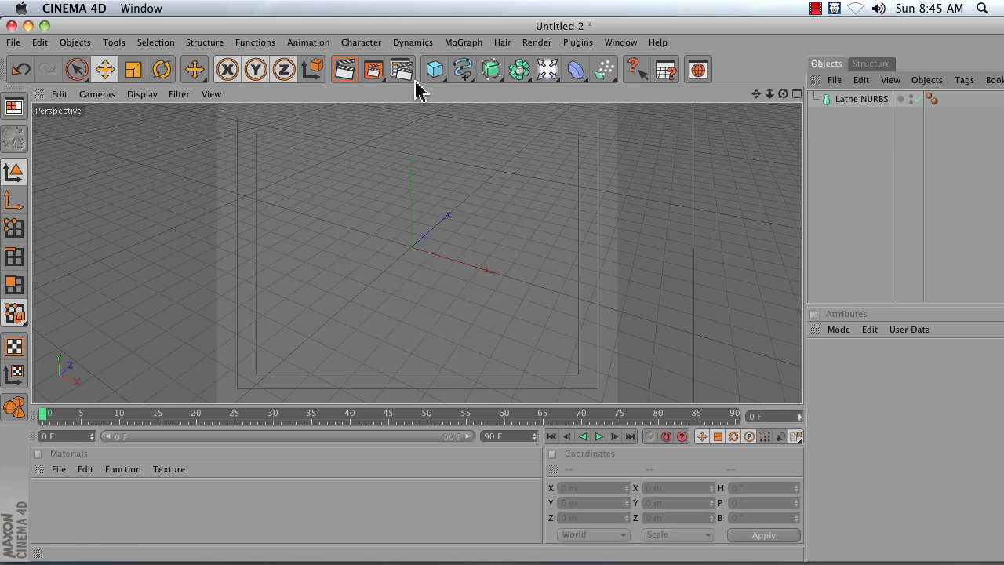
{"action": "left_click", "coordinate": [463, 69]}
{"action": "left_click", "coordinate": [483, 137]}
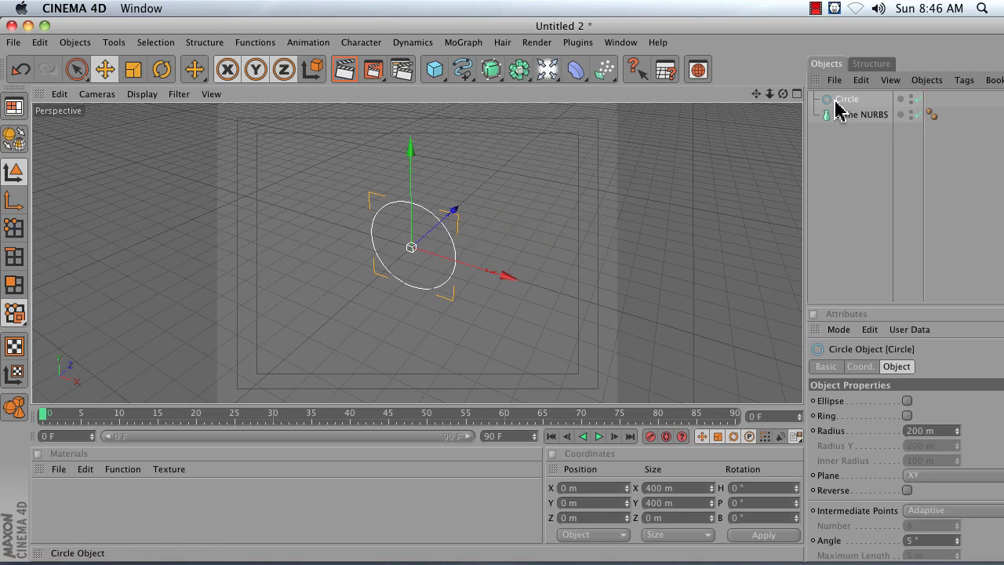
{"action": "left_click_drag", "start_coordinate": [837, 110], "coordinate": [848, 118]}
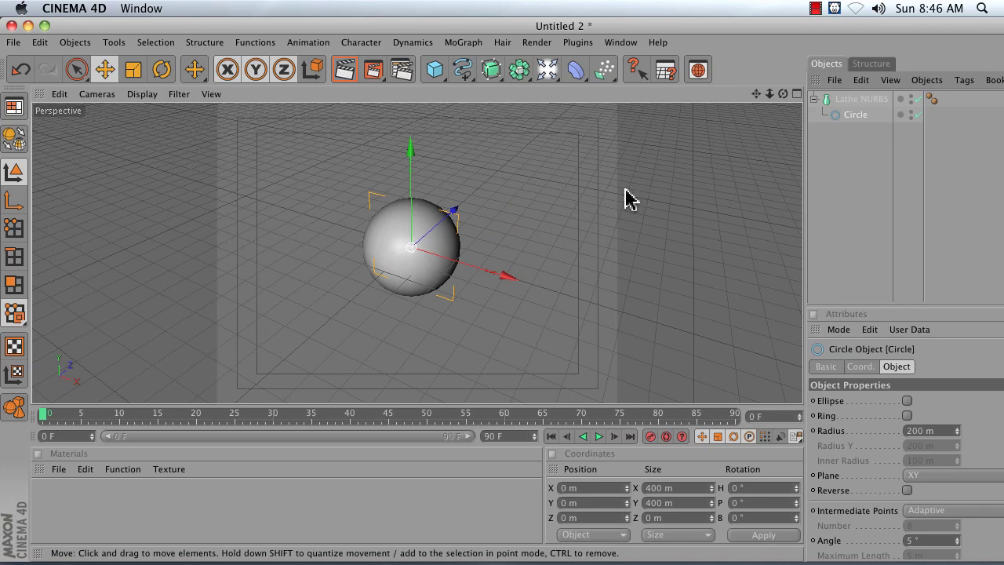
{"action": "left_click_drag", "start_coordinate": [478, 280], "coordinate": [643, 322]}
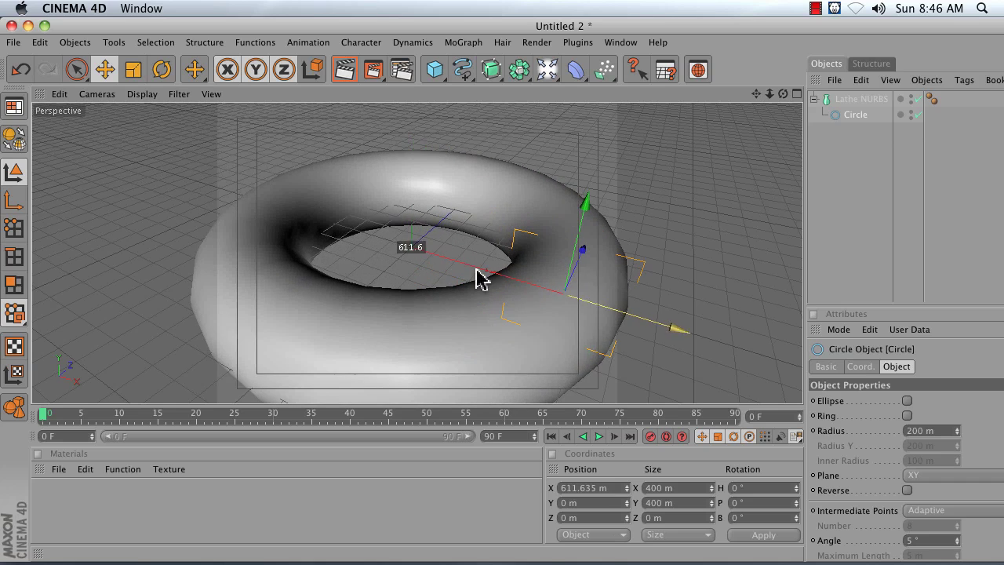
Step: Disable the Lathe NURBS so only the circle spline remains visible
{"action": "left_click", "coordinate": [859, 99]}
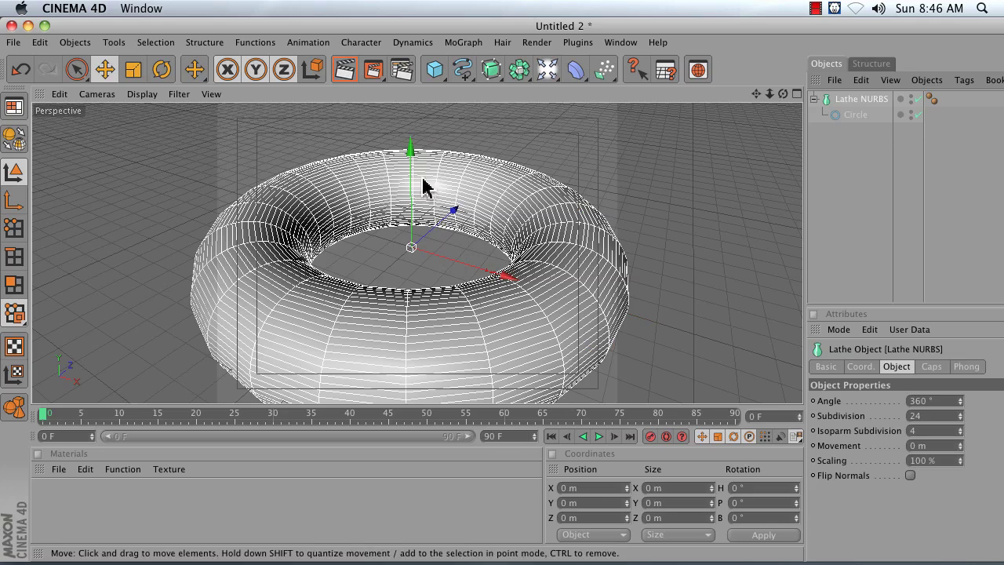
{"action": "left_click", "coordinate": [855, 115]}
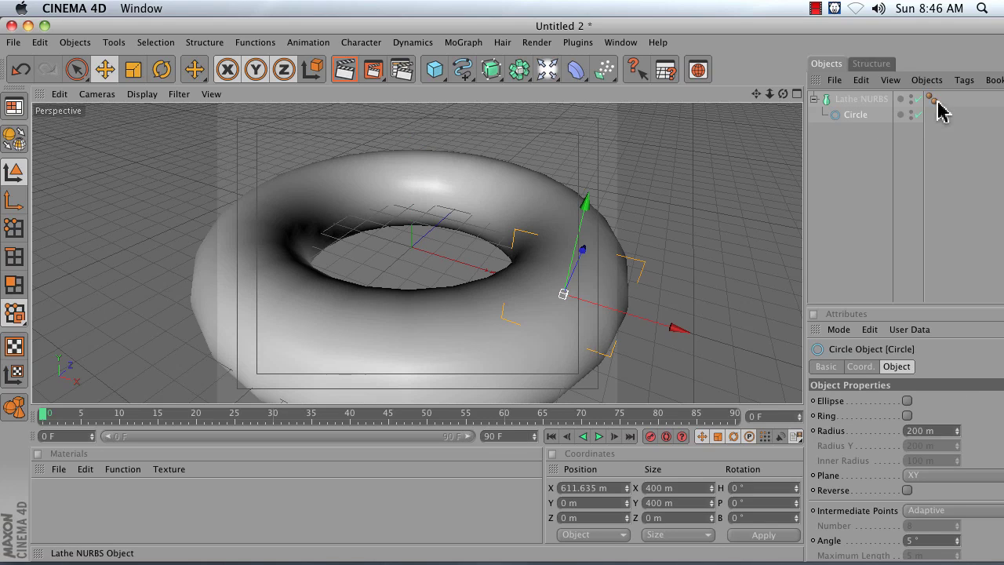
{"action": "left_click", "coordinate": [919, 99]}
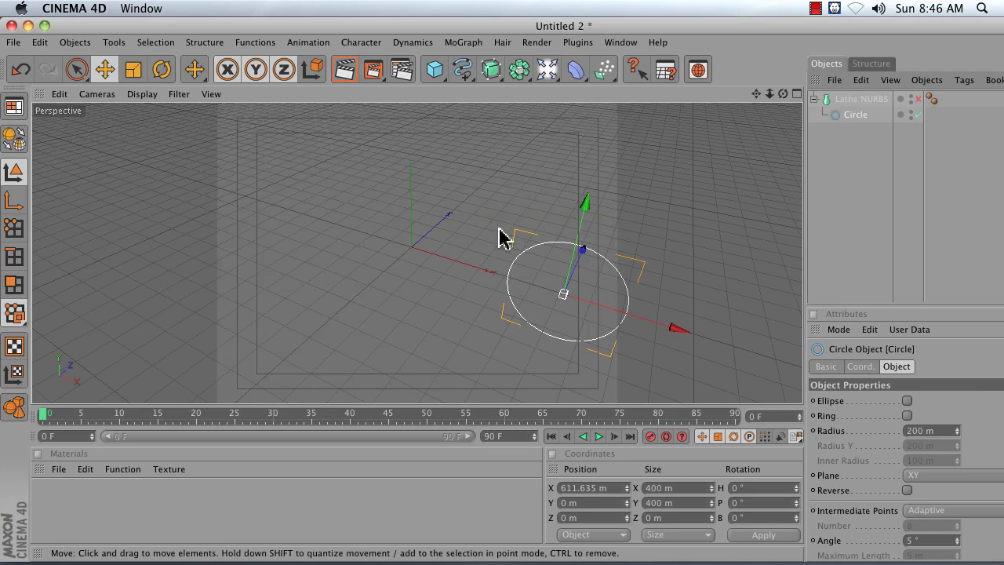
{"action": "left_click", "coordinate": [871, 100]}
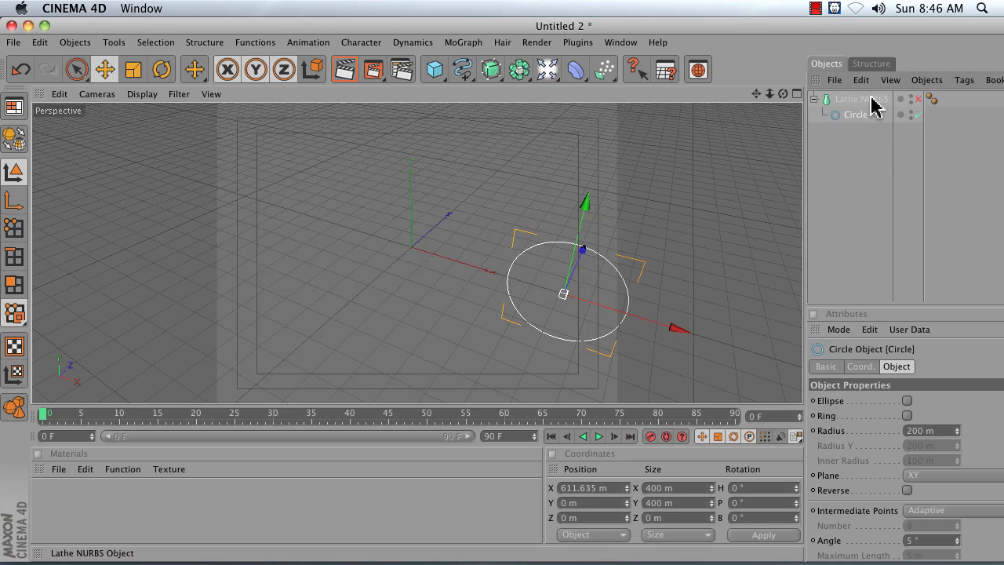
Step: Delete the lathe, create a new document, and maximize the Front view panned with the origin lower left
{"action": "key", "text": "Delete"}
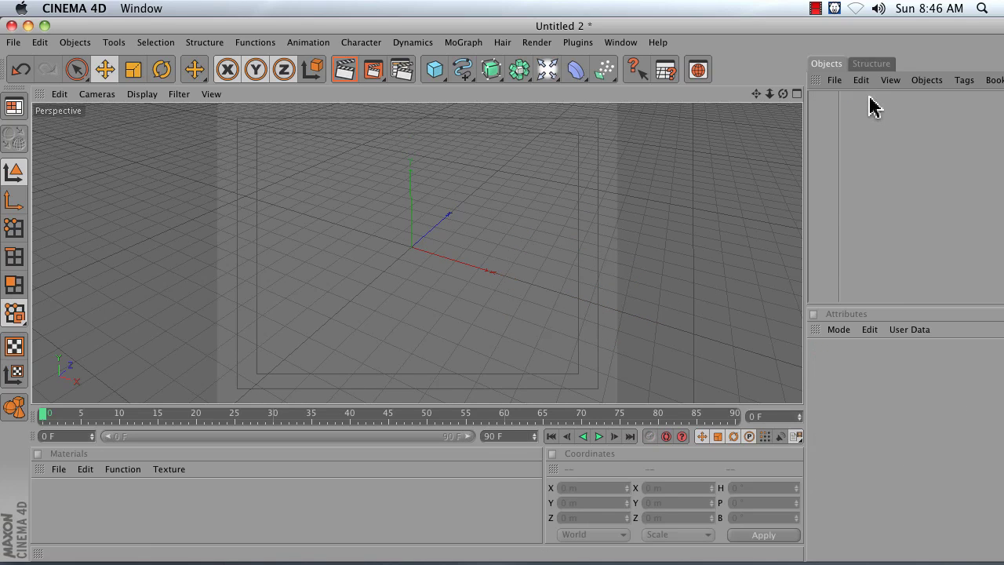
{"action": "key", "text": "super+n"}
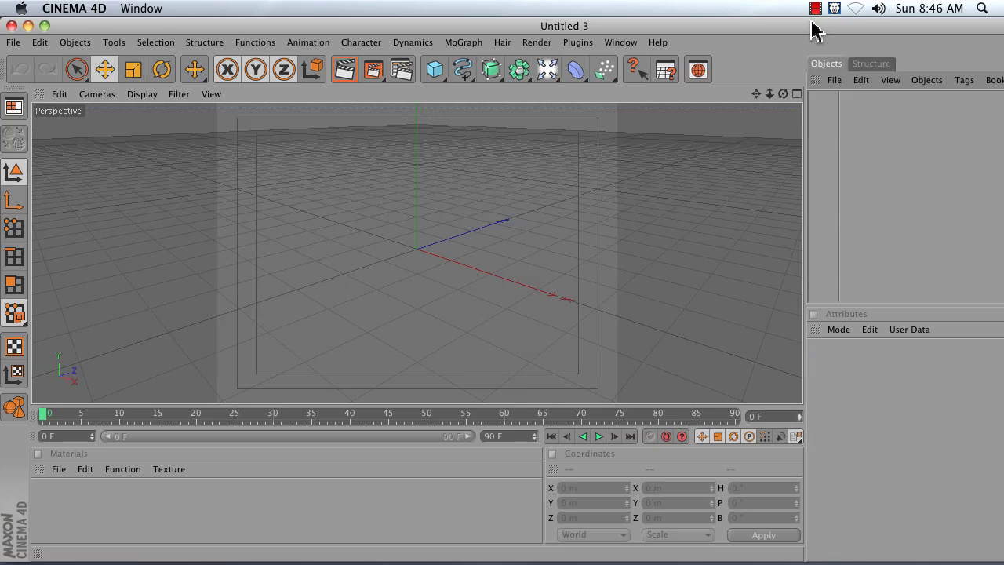
{"action": "left_click", "coordinate": [797, 94]}
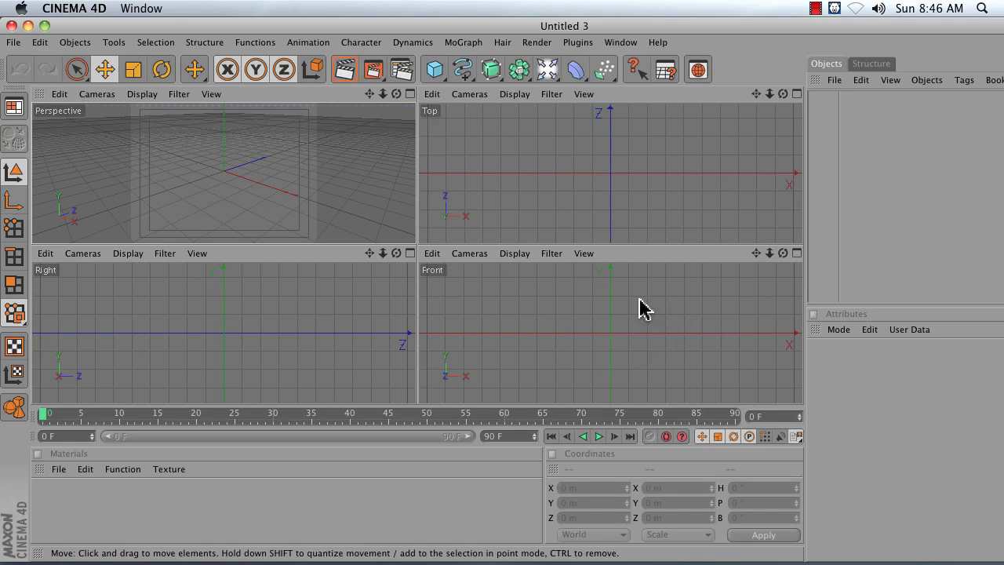
{"action": "left_click", "coordinate": [796, 253]}
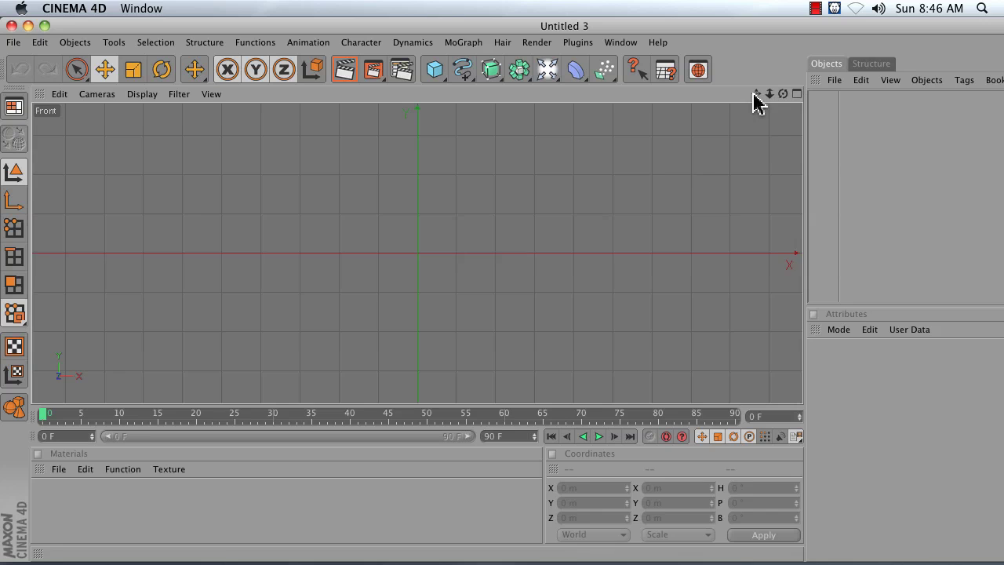
{"action": "left_click_drag", "start_coordinate": [754, 98], "coordinate": [493, 228]}
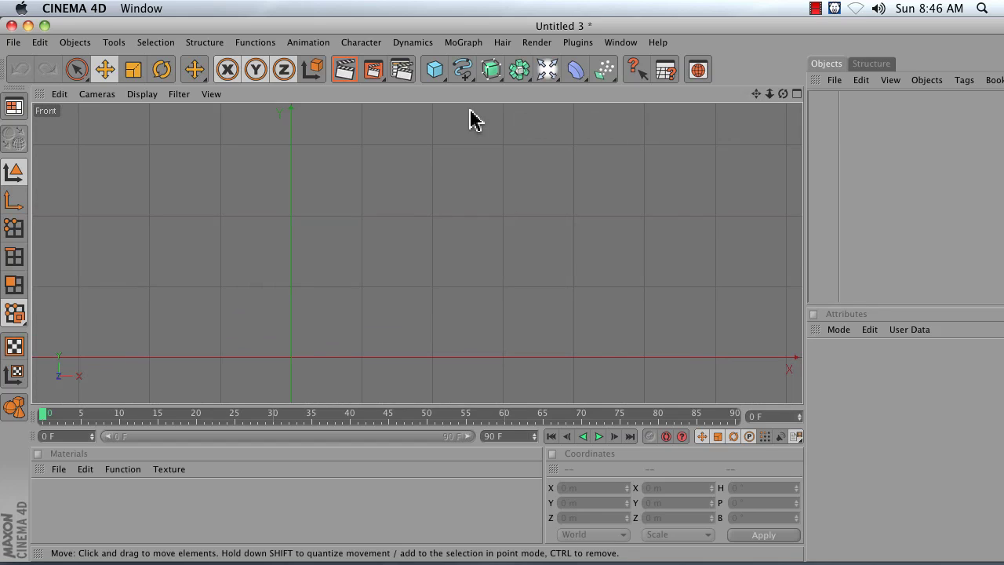
Step: Draw a five-point wavy practice Bezier curve across the Front view and select it
{"action": "left_click", "coordinate": [458, 75]}
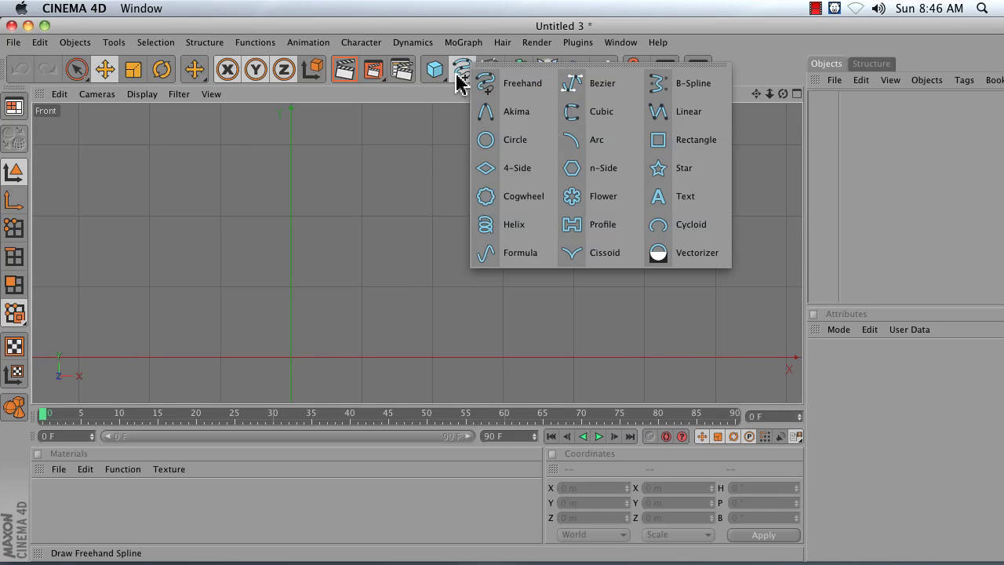
{"action": "left_click", "coordinate": [581, 94]}
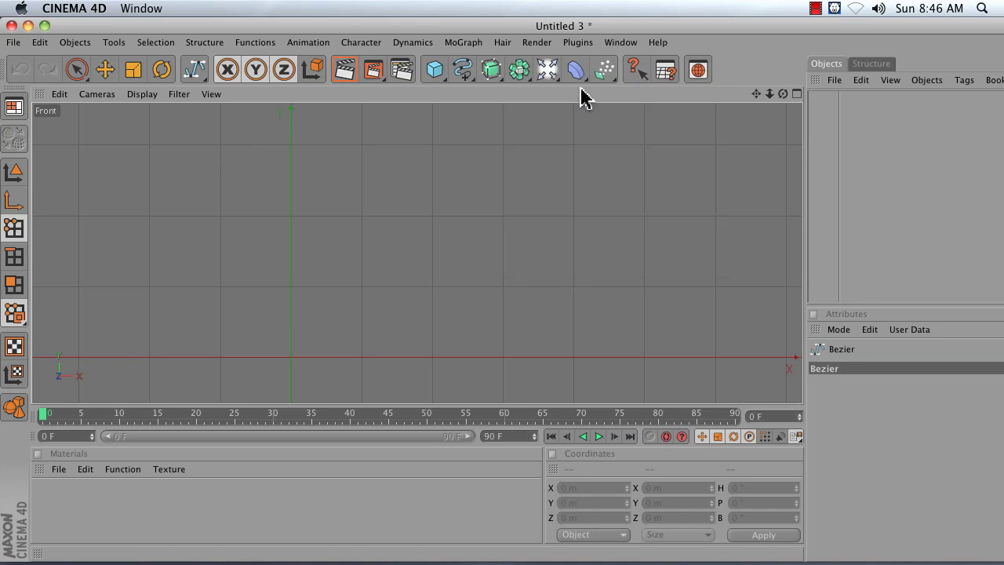
{"action": "left_click", "coordinate": [236, 236]}
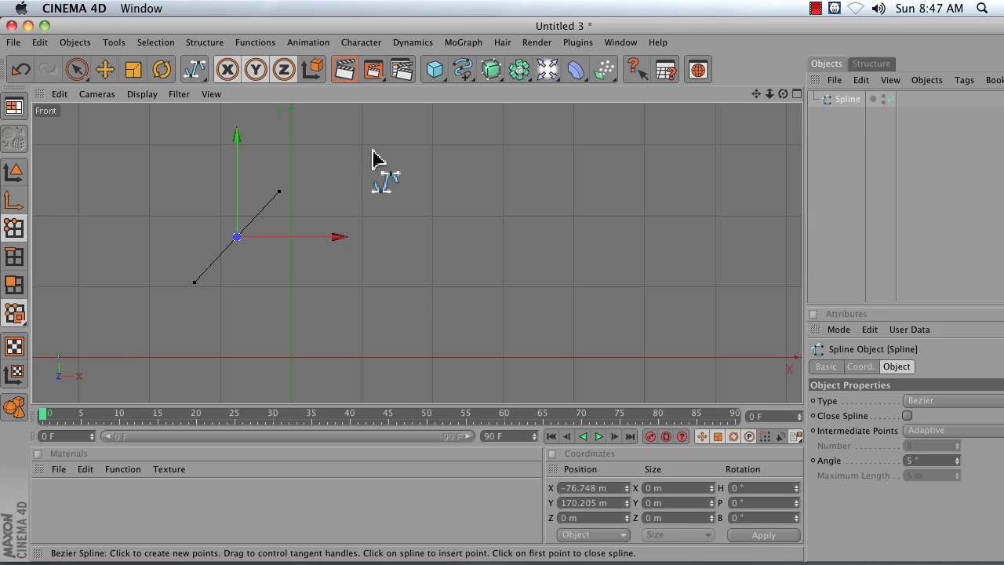
{"action": "left_click_drag", "start_coordinate": [373, 152], "coordinate": [387, 152]}
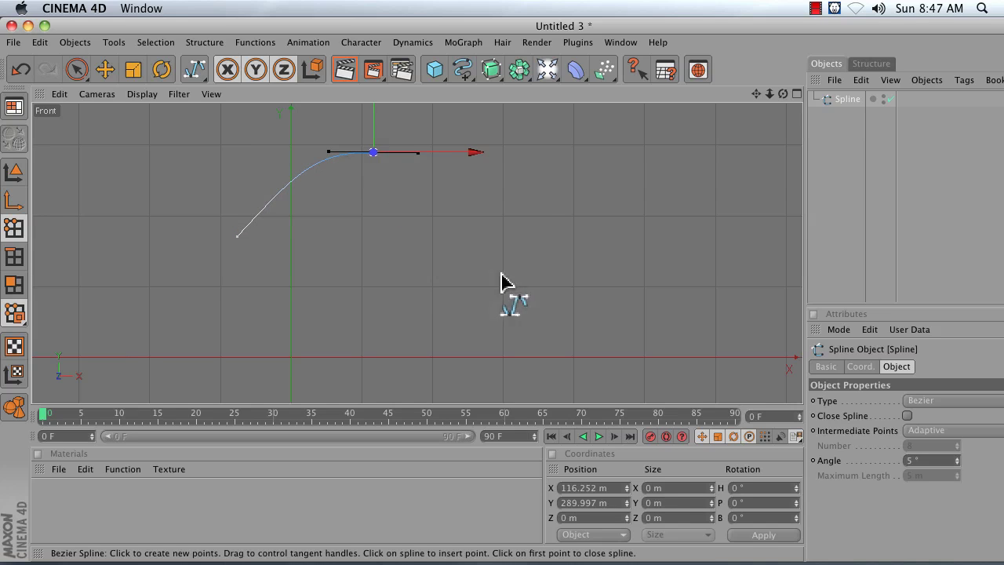
{"action": "left_click_drag", "start_coordinate": [541, 285], "coordinate": [612, 280]}
{"action": "left_click_drag", "start_coordinate": [667, 140], "coordinate": [708, 144]}
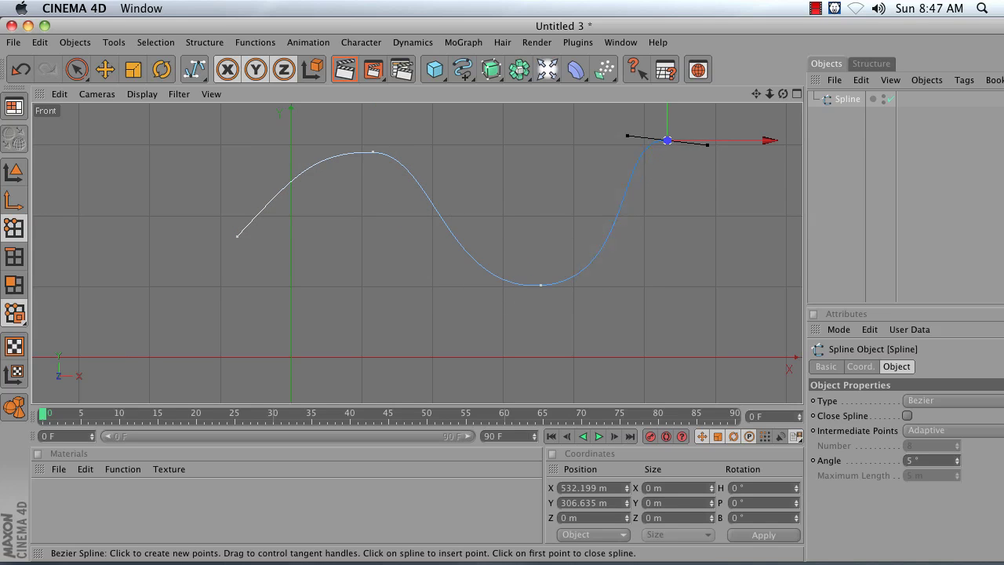
{"action": "left_click_drag", "start_coordinate": [792, 258], "coordinate": [776, 240]}
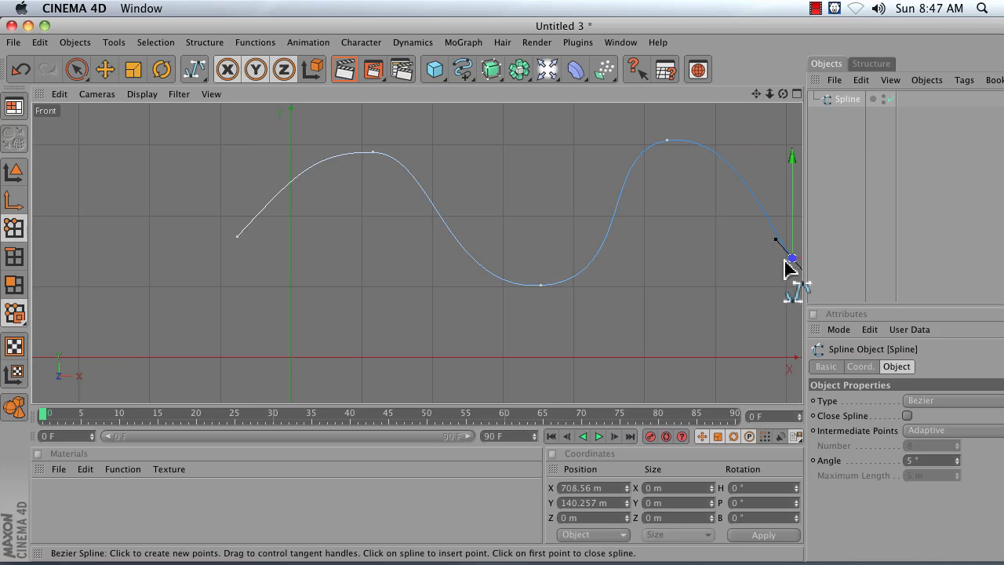
{"action": "left_click", "coordinate": [853, 104]}
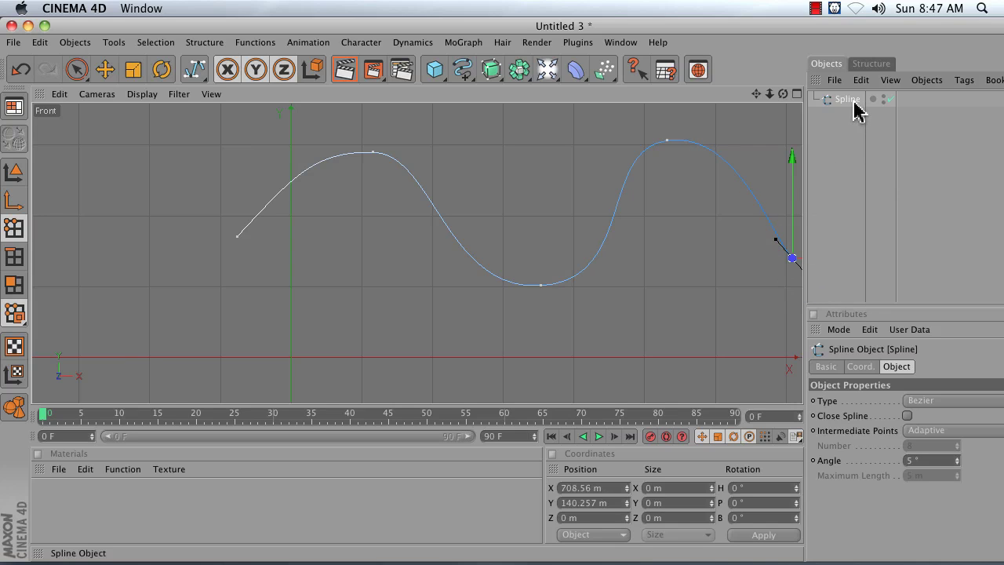
Step: Delete the practice curve and start a Bezier profile with a flat base from the origin curving toward the stem
{"action": "key", "text": "Delete"}
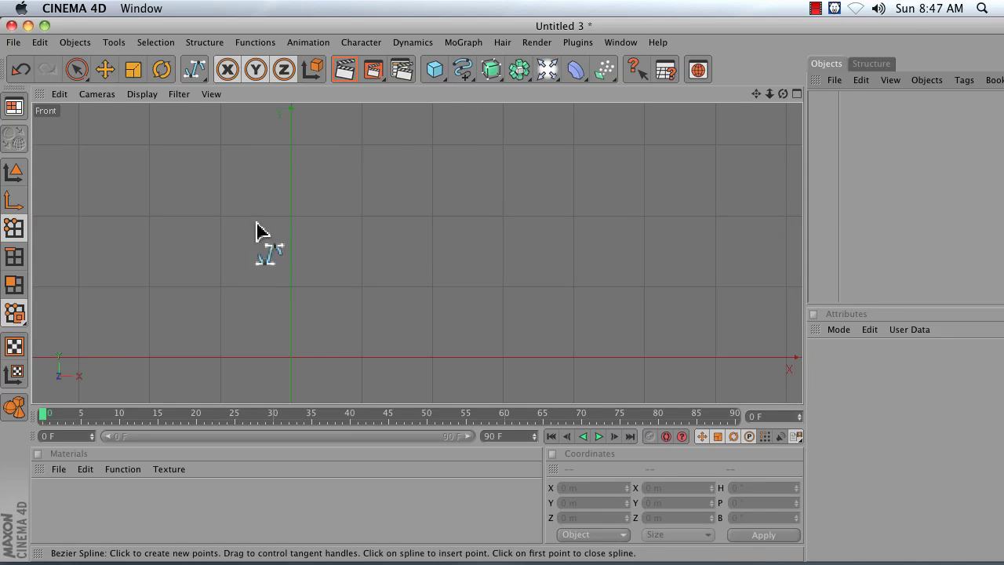
{"action": "left_click", "coordinate": [459, 77]}
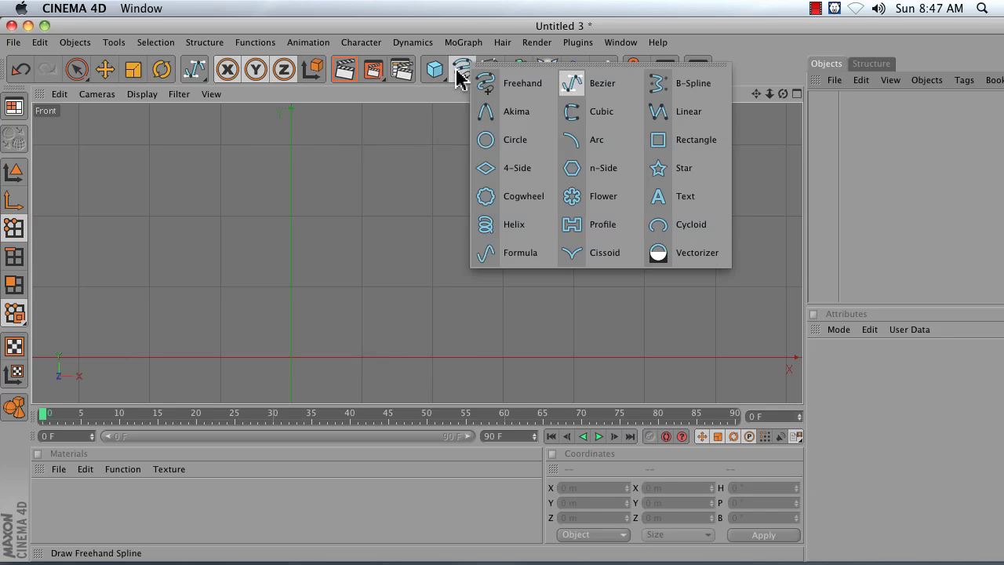
{"action": "left_click", "coordinate": [590, 94]}
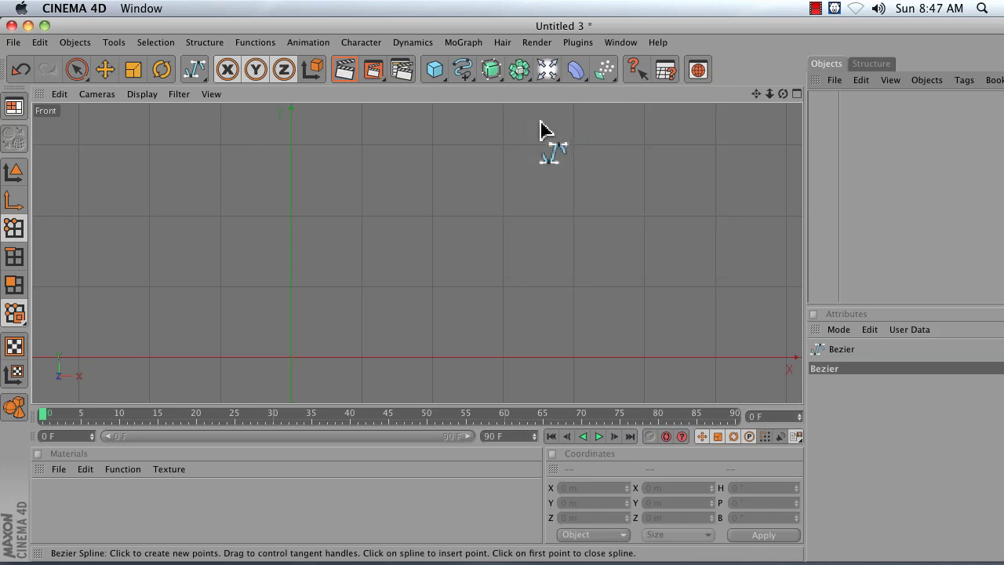
{"action": "left_click", "coordinate": [291, 362]}
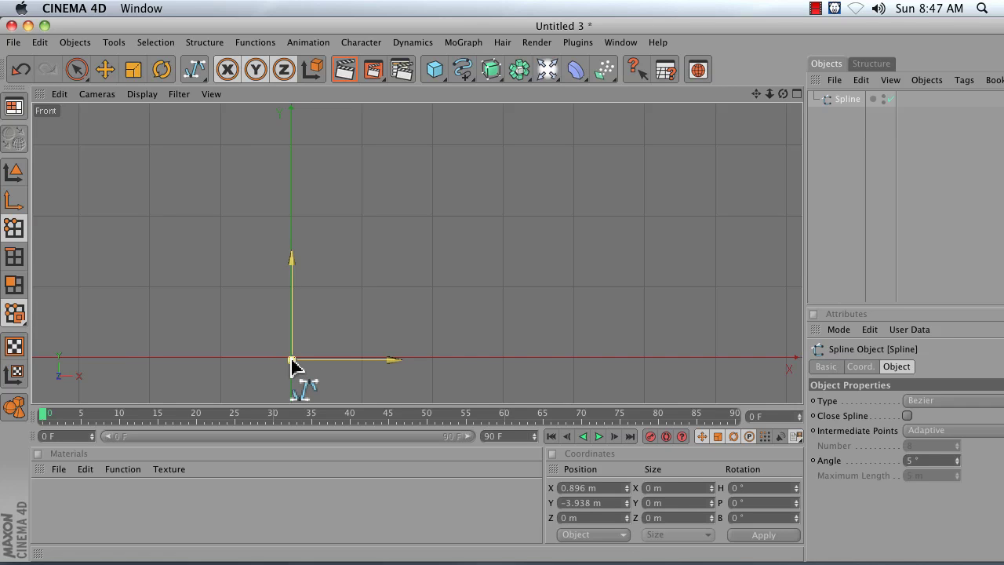
{"action": "left_click", "coordinate": [426, 360]}
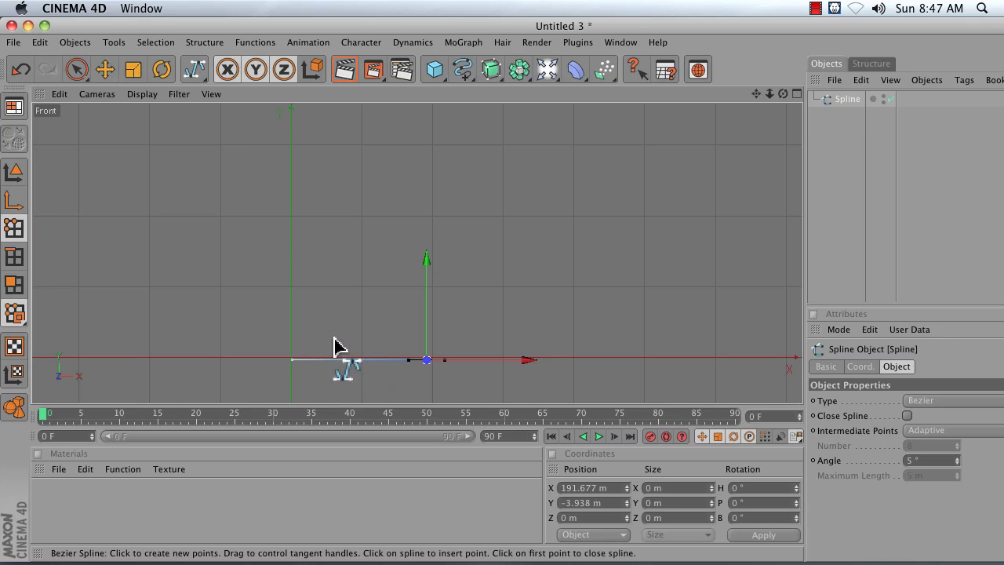
{"action": "left_click", "coordinate": [398, 350]}
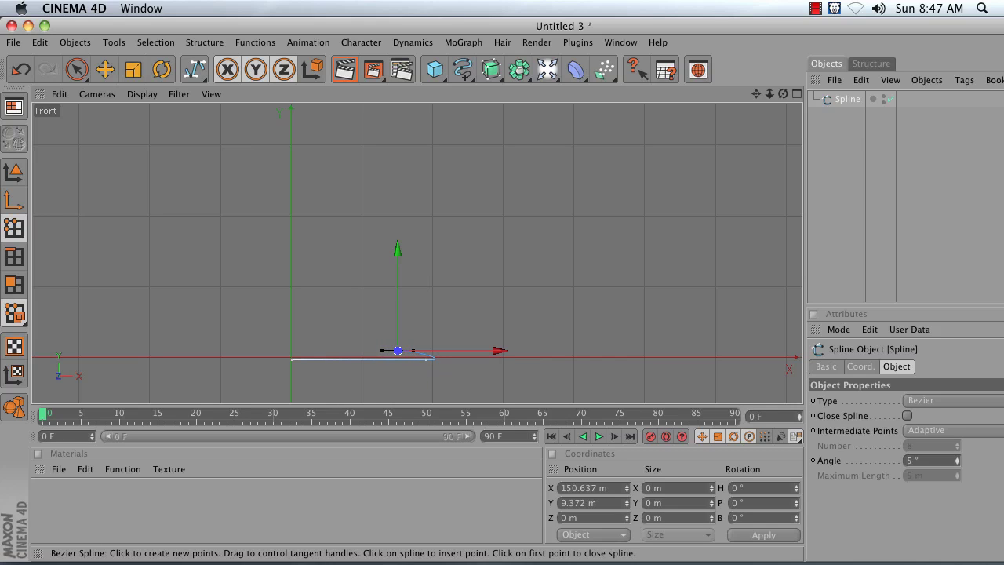
{"action": "left_click", "coordinate": [310, 334]}
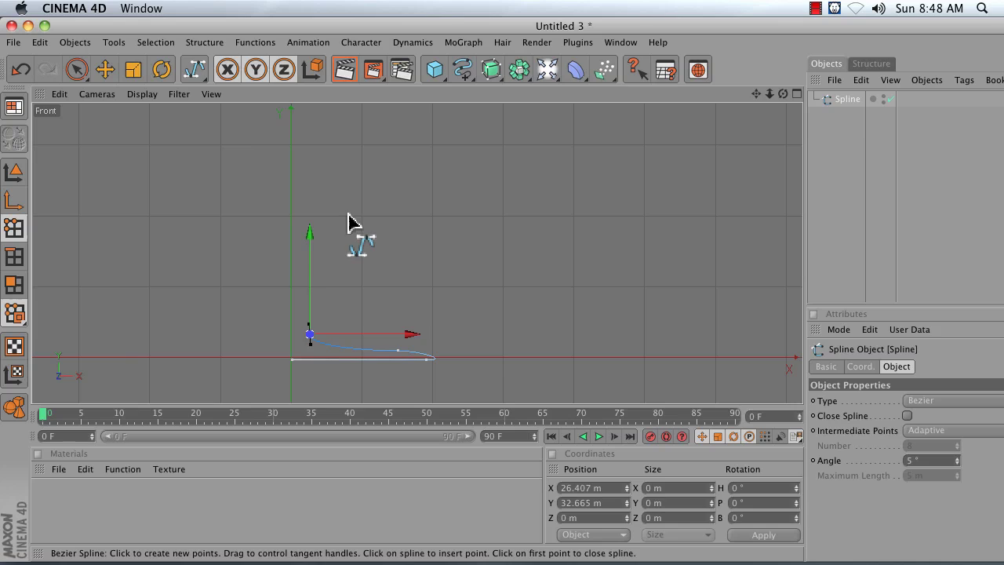
Step: Continue the profile up the stem, flare out to the rim, and return down to the Y axis
{"action": "left_click", "coordinate": [349, 215]}
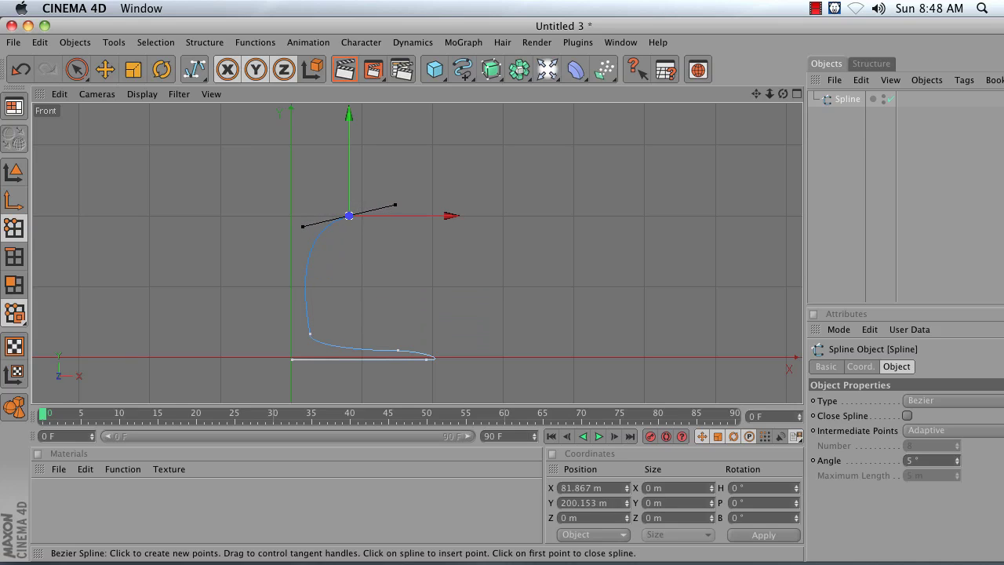
{"action": "left_click", "coordinate": [432, 146]}
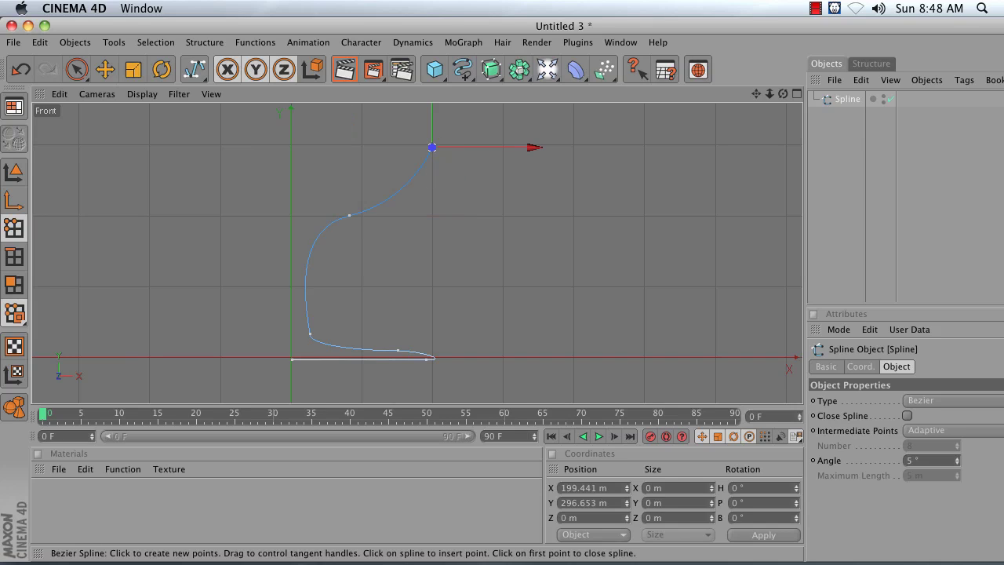
{"action": "left_click", "coordinate": [421, 148]}
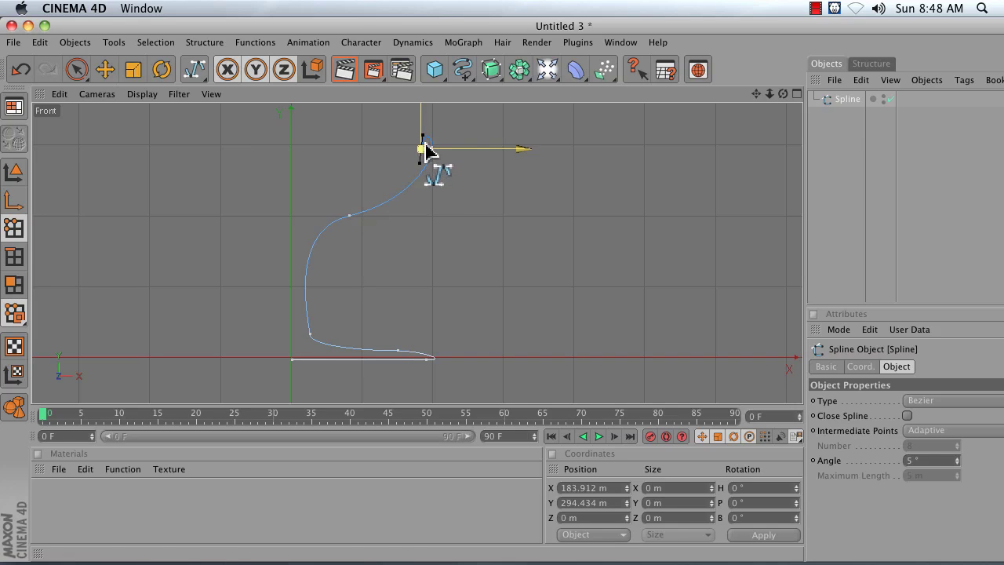
{"action": "left_click", "coordinate": [347, 207]}
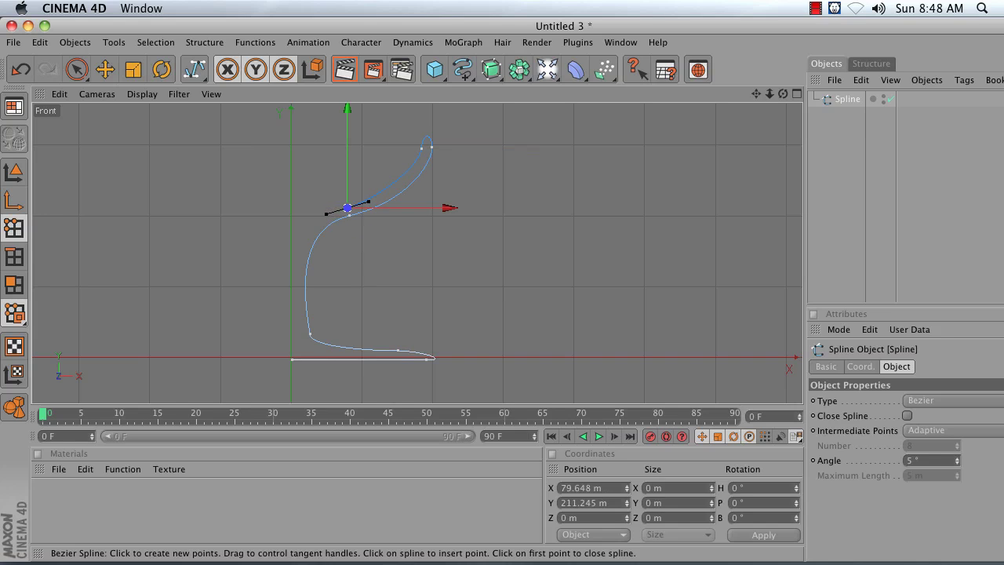
{"action": "left_click", "coordinate": [290, 217]}
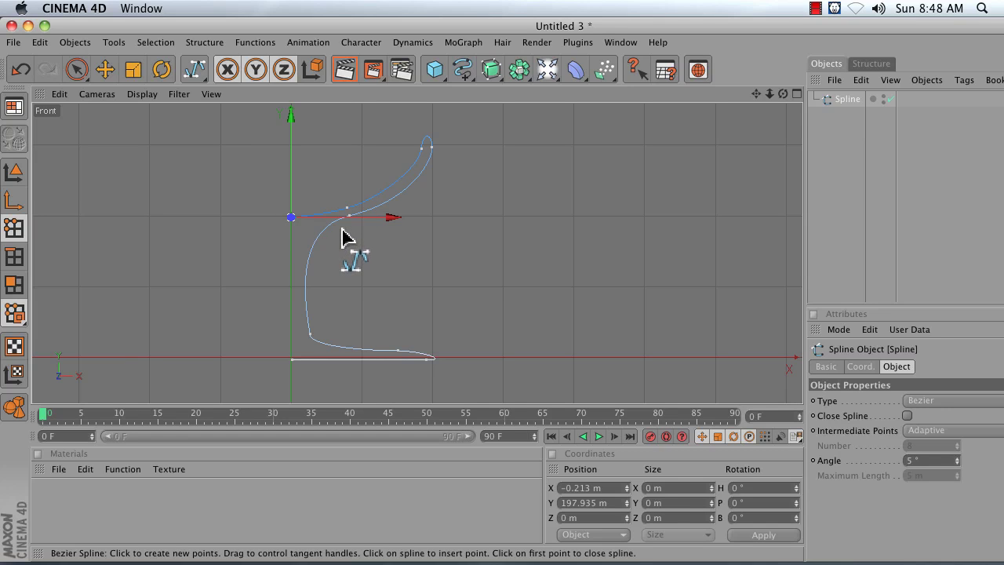
Step: Select the profile's top and bottom end points and set their X position to 0 m
{"action": "left_click", "coordinate": [77, 69]}
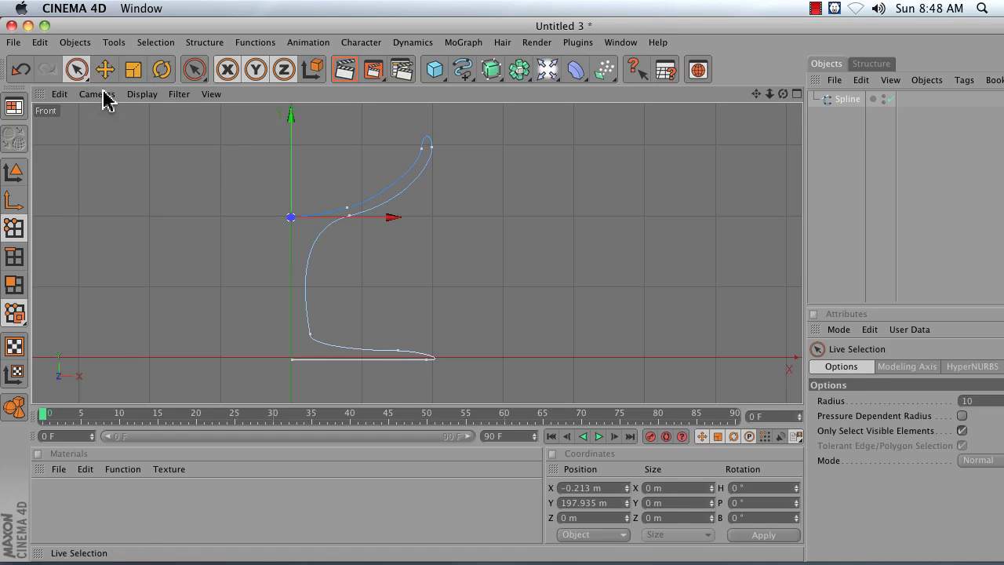
{"action": "left_click", "coordinate": [197, 213]}
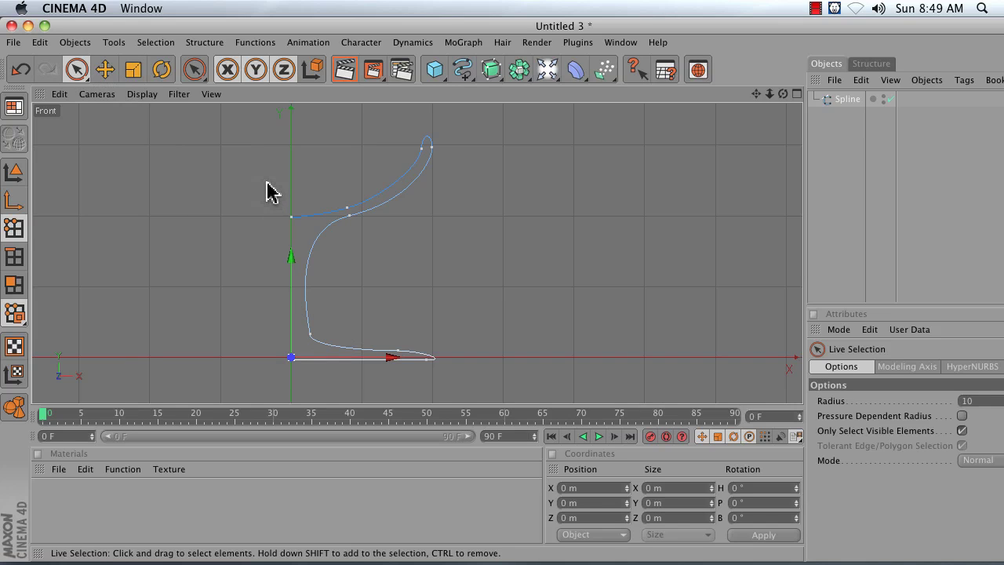
{"action": "left_click", "coordinate": [293, 216]}
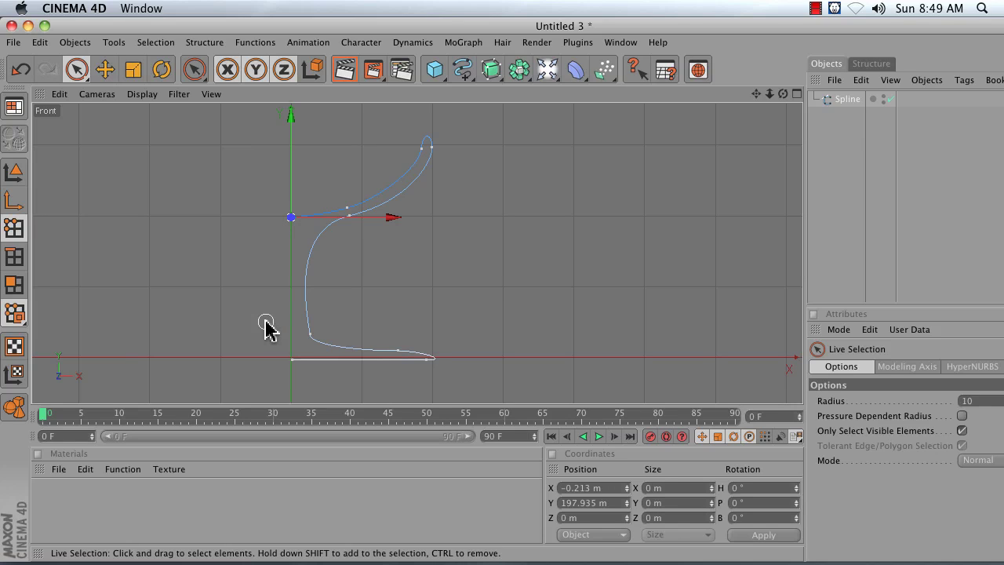
{"action": "left_click", "coordinate": [287, 364], "text": "shift"}
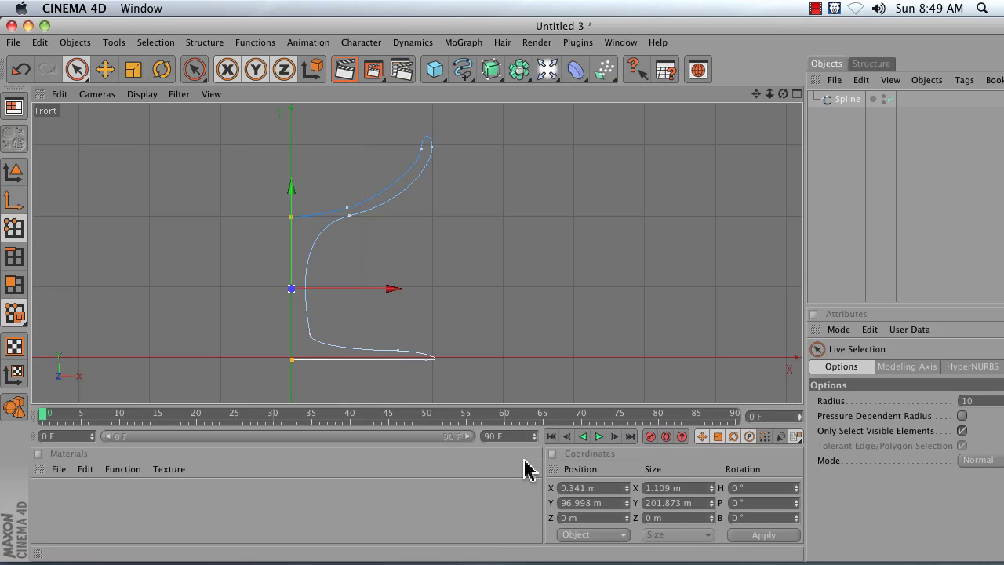
{"action": "left_click", "coordinate": [596, 488]}
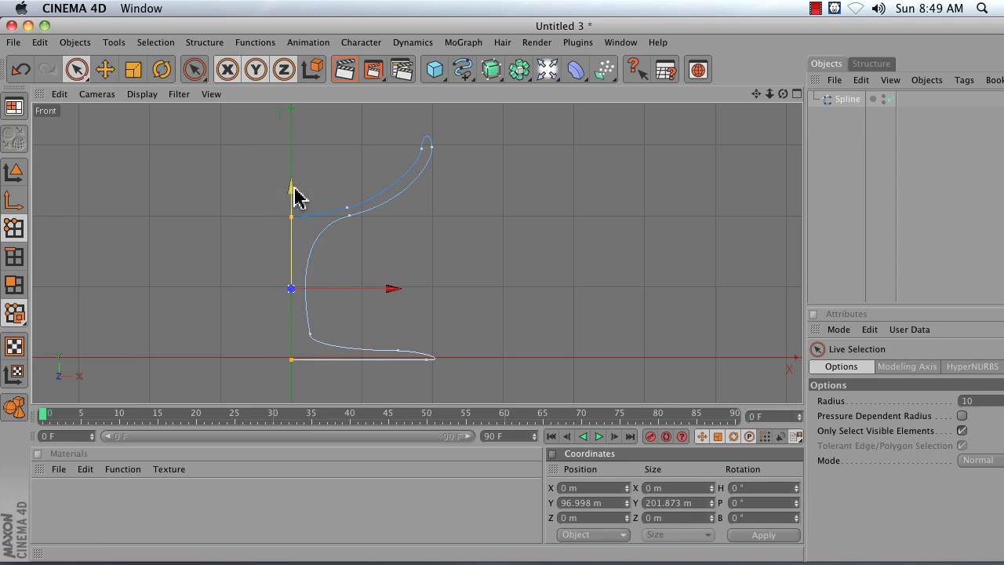
{"action": "left_click", "coordinate": [249, 317]}
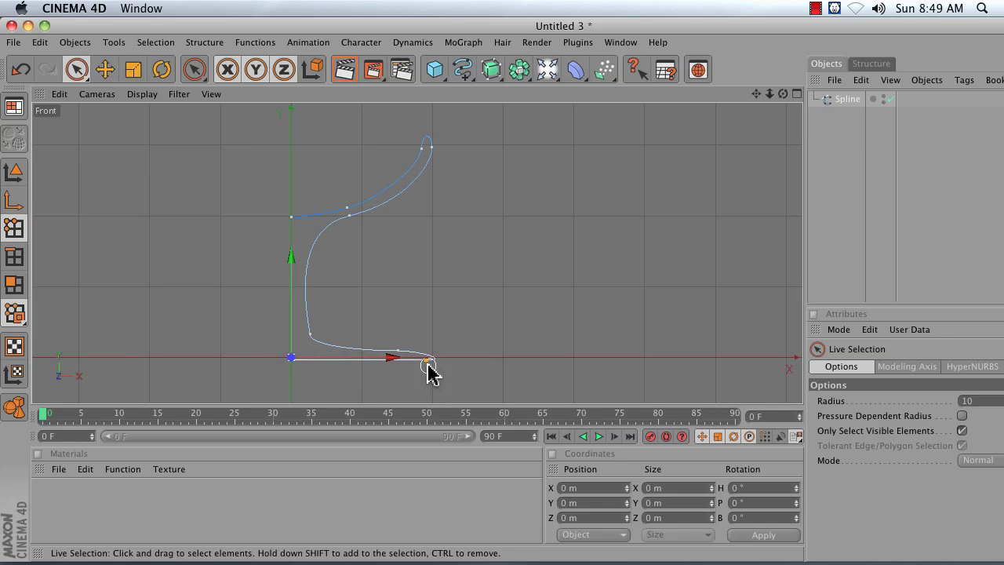
Step: Insert a point mid-way along the foot's bottom edge and set its Y position to 0 m
{"action": "left_click", "coordinate": [291, 369], "text": "ctrl"}
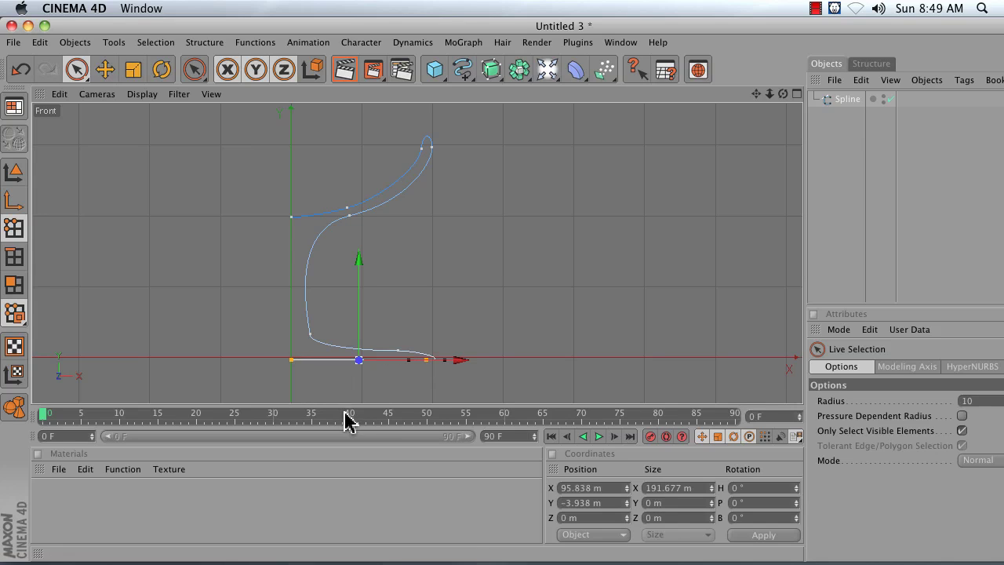
{"action": "double_click", "coordinate": [612, 502]}
{"action": "type", "text": "0"}
{"action": "key", "text": "Return"}
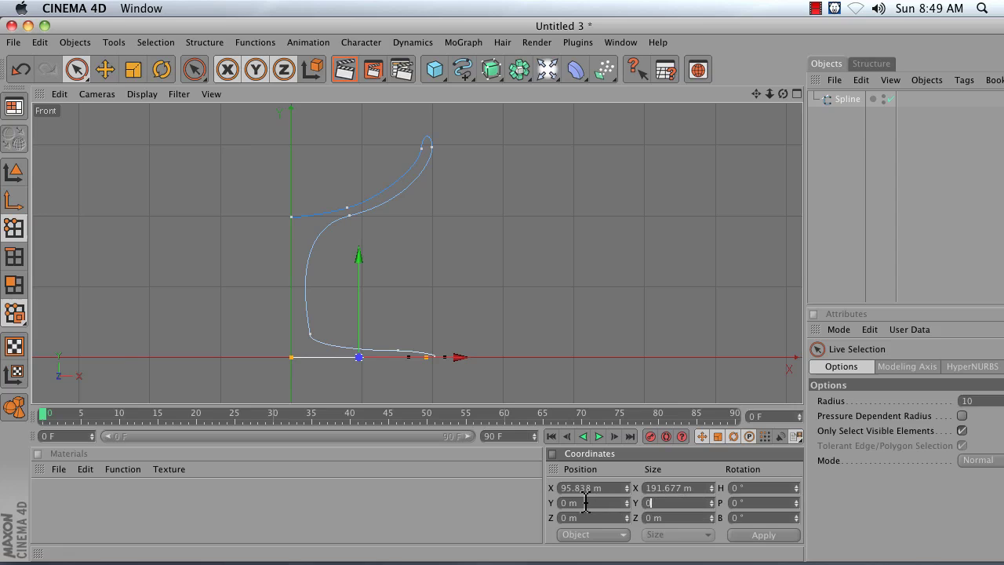
{"action": "left_click", "coordinate": [757, 537]}
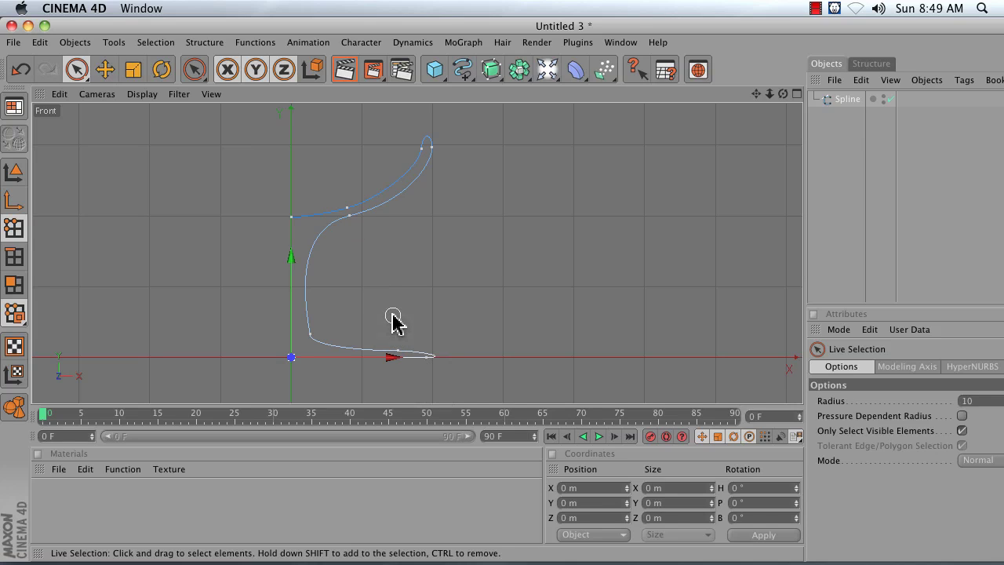
Step: Pull the foot's outer tip point inward
{"action": "left_click", "coordinate": [403, 353]}
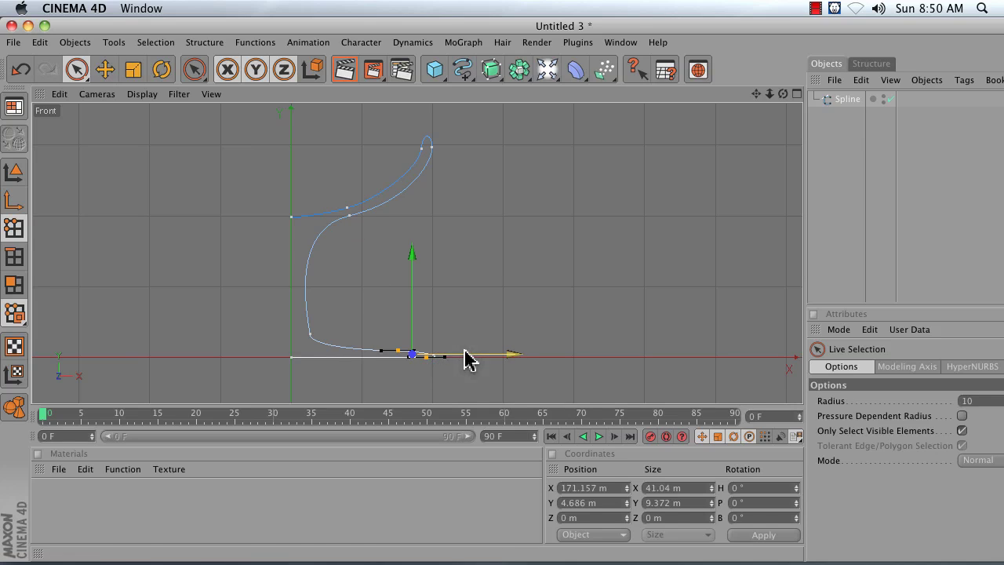
{"action": "left_click_drag", "start_coordinate": [473, 359], "coordinate": [428, 360]}
{"action": "left_click", "coordinate": [450, 253]}
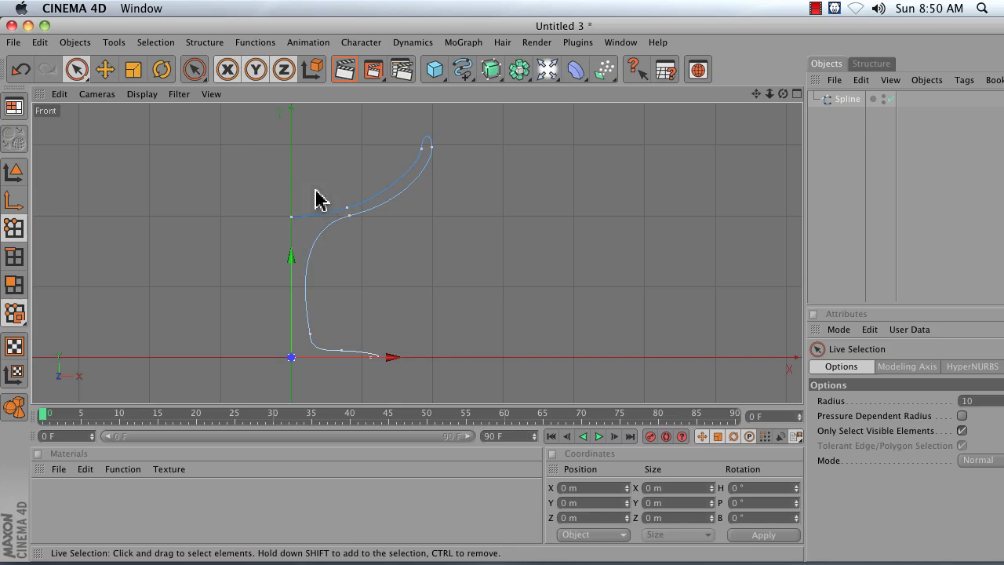
Step: Shift the bowl's stem-junction and rim points slightly up and left to refine the flare
{"action": "left_click", "coordinate": [122, 73]}
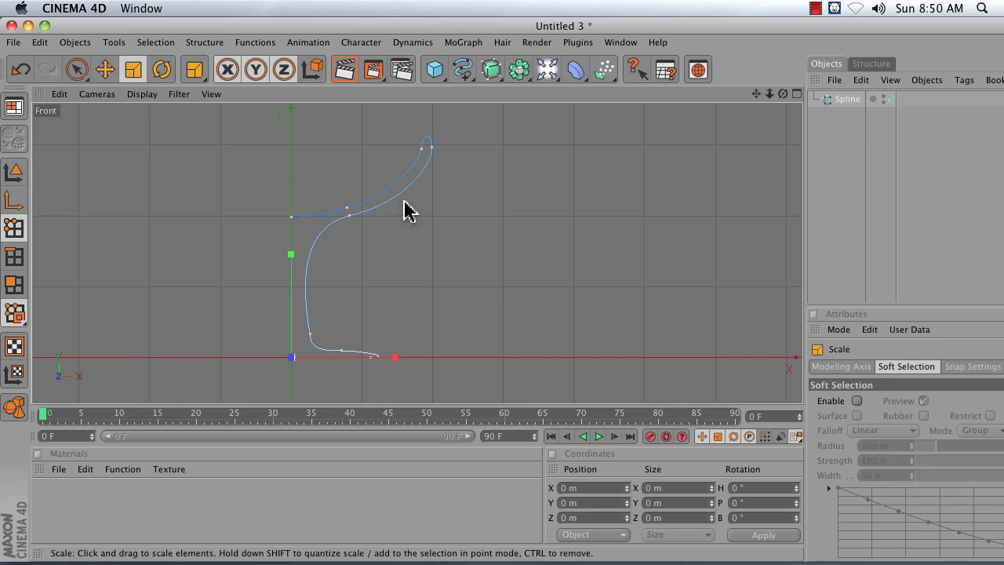
{"action": "left_click", "coordinate": [350, 217]}
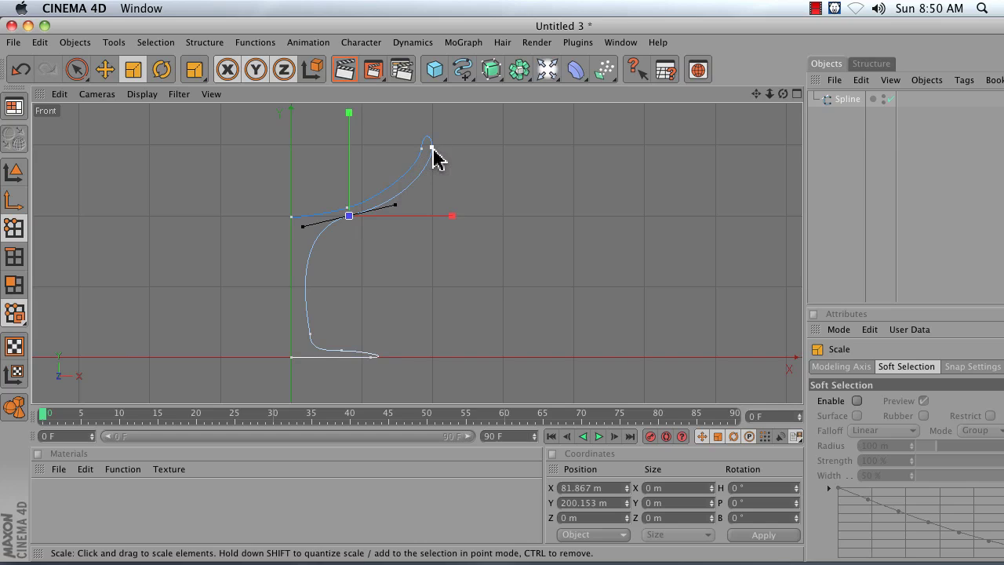
{"action": "left_click", "coordinate": [77, 69]}
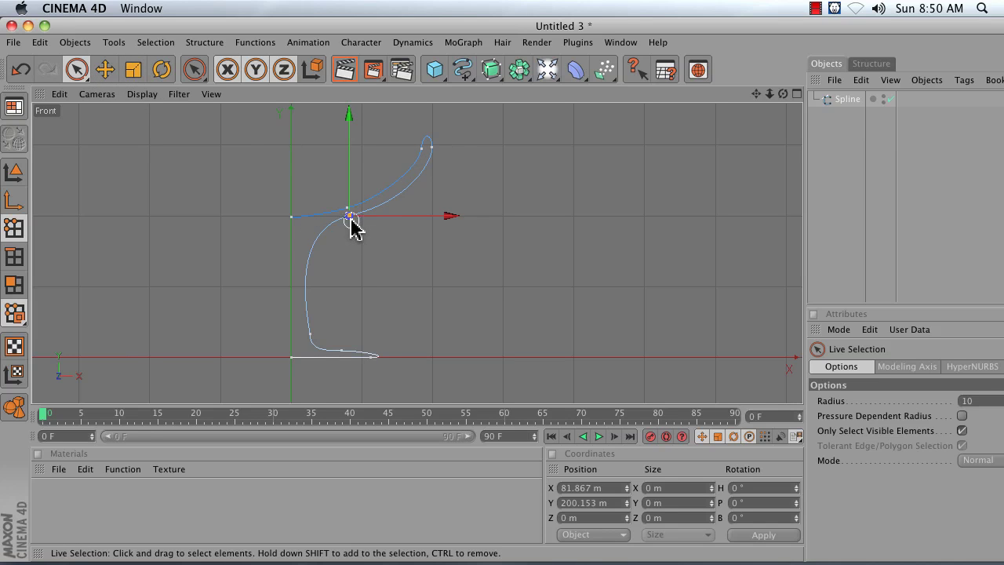
{"action": "left_click", "coordinate": [436, 150], "text": "shift"}
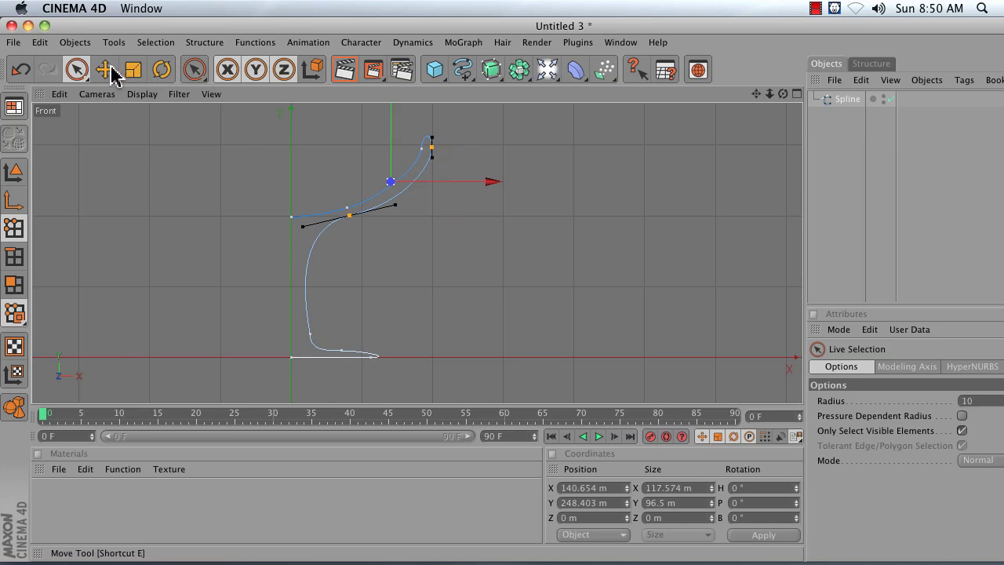
{"action": "left_click", "coordinate": [110, 70]}
{"action": "left_click_drag", "start_coordinate": [183, 159], "coordinate": [177, 157]}
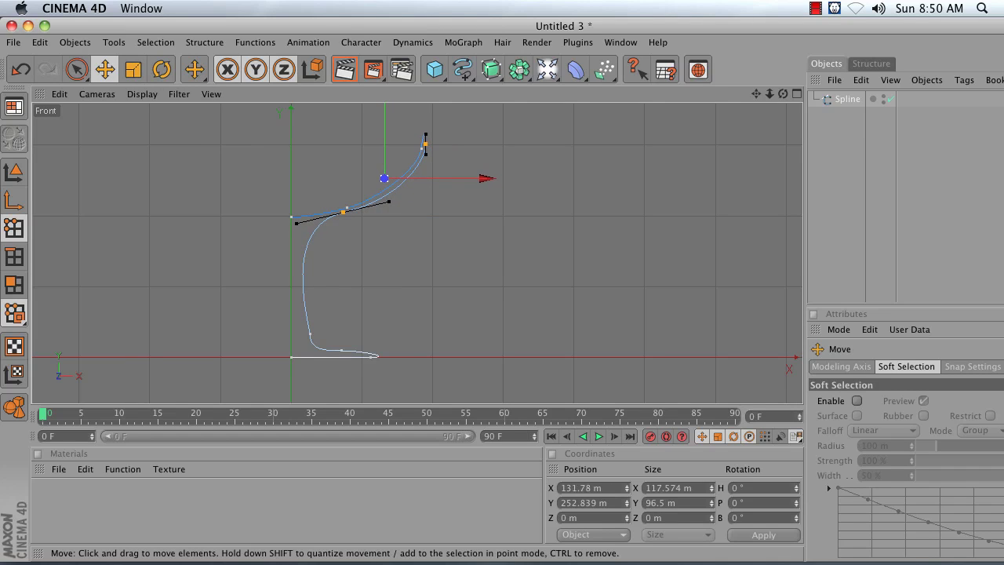
{"action": "left_click", "coordinate": [521, 259]}
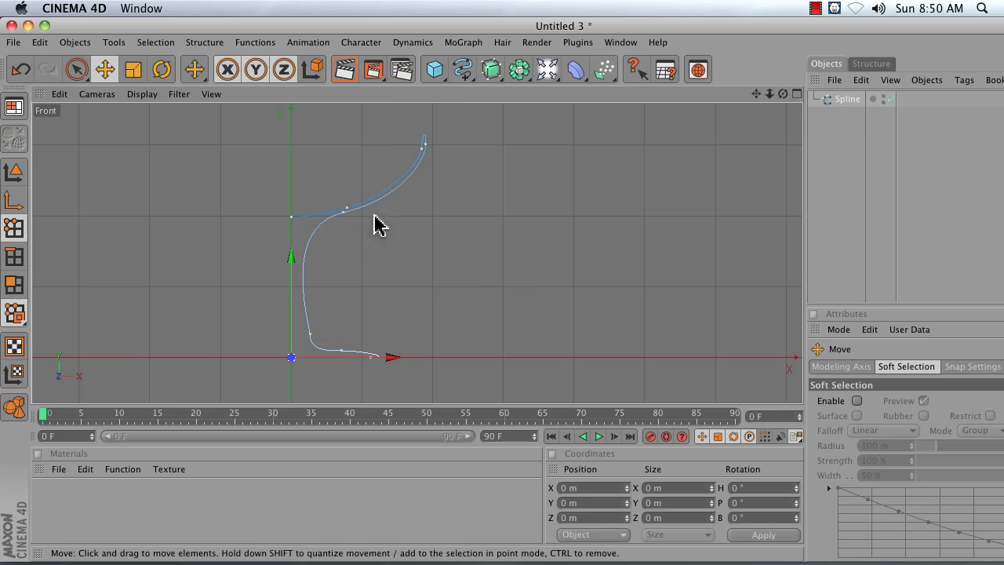
{"action": "left_click", "coordinate": [843, 151]}
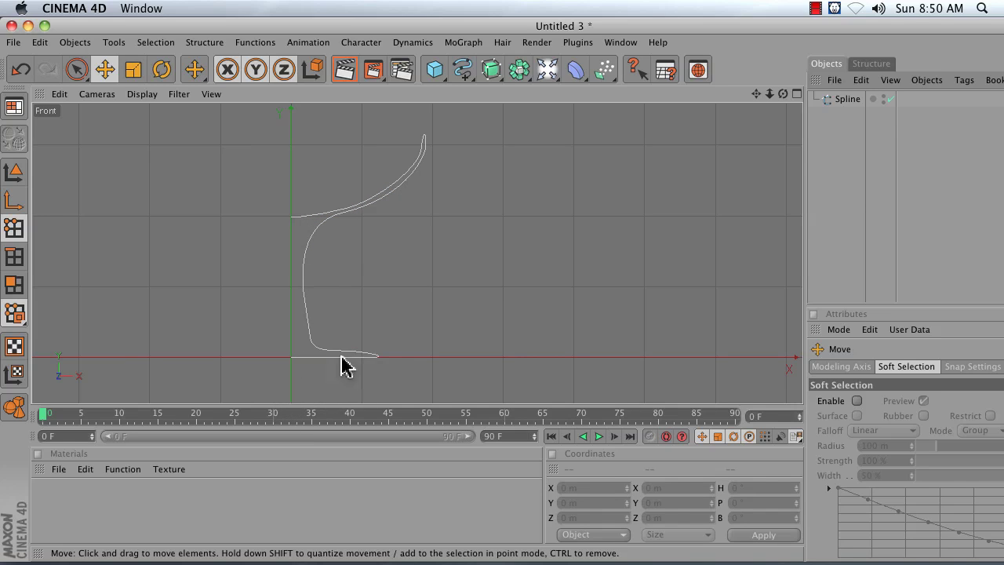
Step: Create a Lathe NURBS and nest the glass profile spline inside it to form the wine glass
{"action": "left_click", "coordinate": [494, 75]}
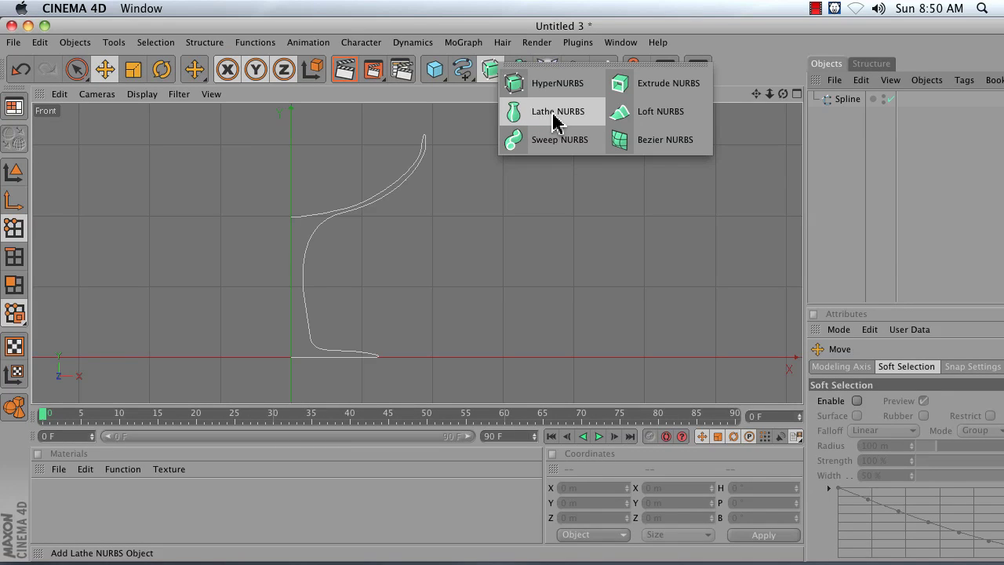
{"action": "left_click", "coordinate": [553, 118]}
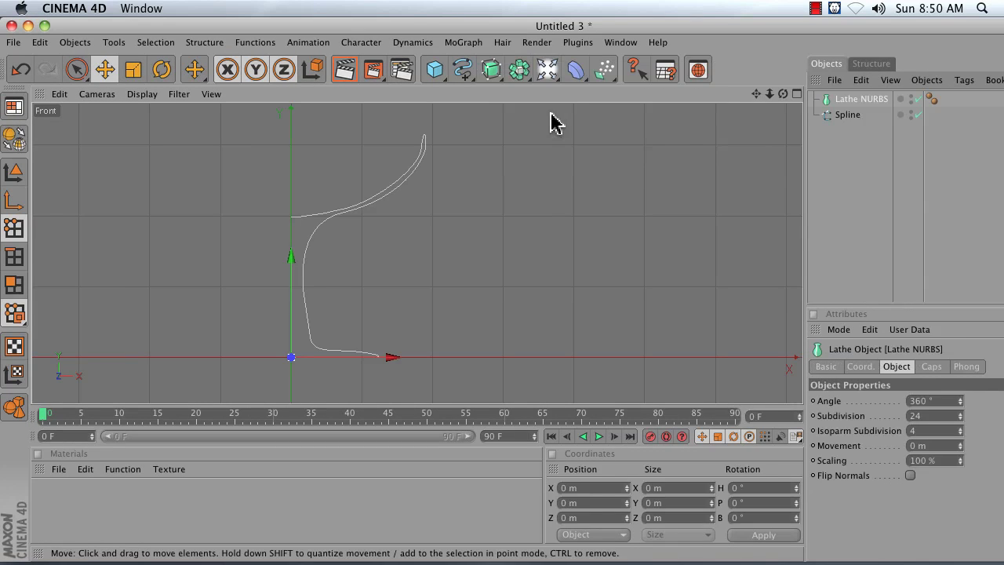
{"action": "left_click", "coordinate": [844, 126]}
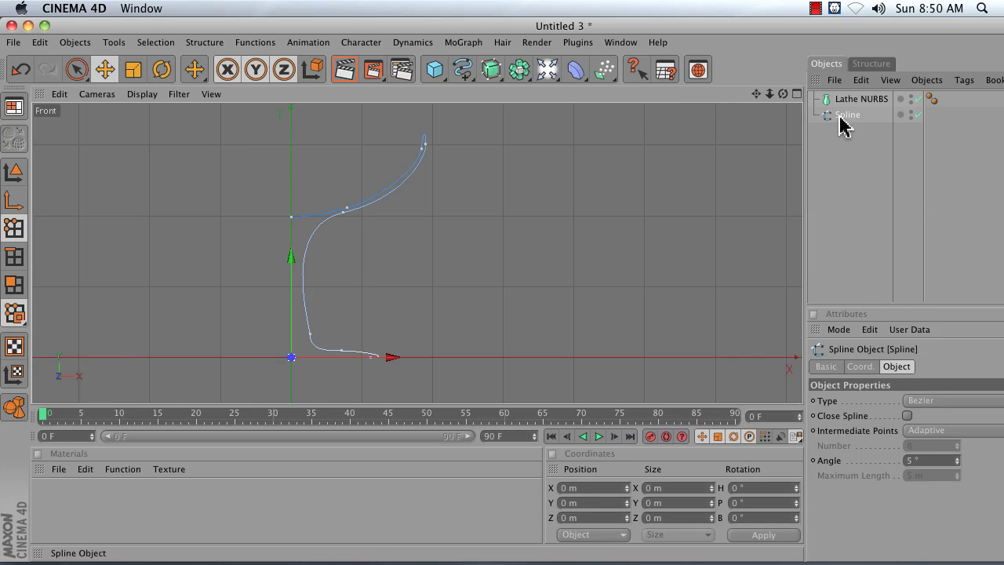
{"action": "left_click_drag", "start_coordinate": [841, 116], "coordinate": [848, 99]}
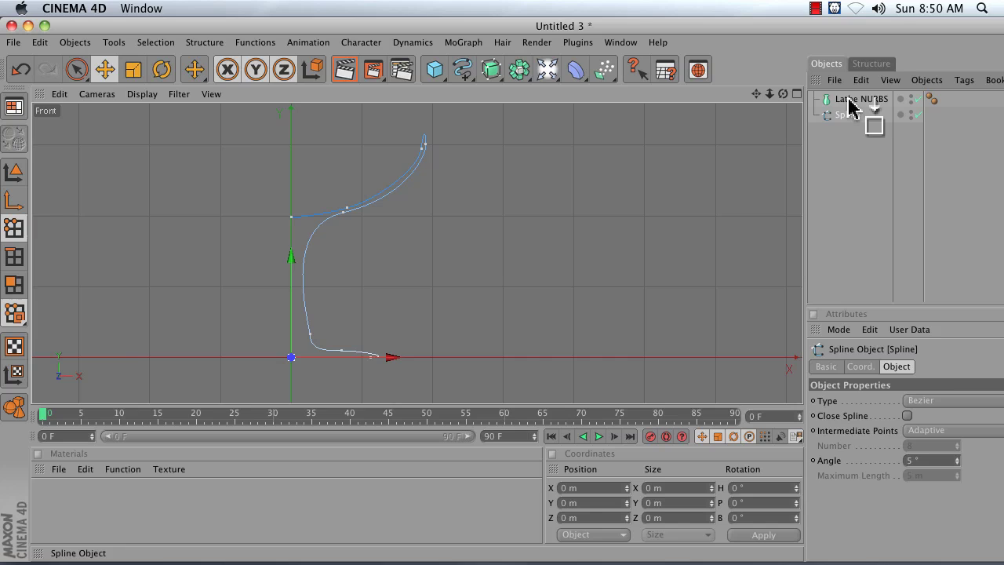
{"action": "left_click_drag", "start_coordinate": [851, 108], "coordinate": [847, 102]}
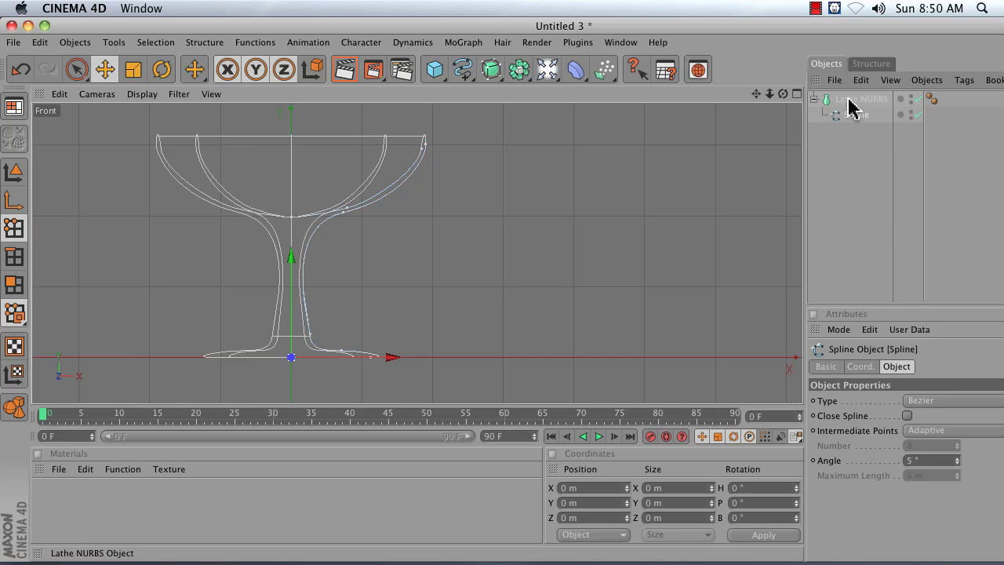
{"action": "left_click", "coordinate": [845, 148]}
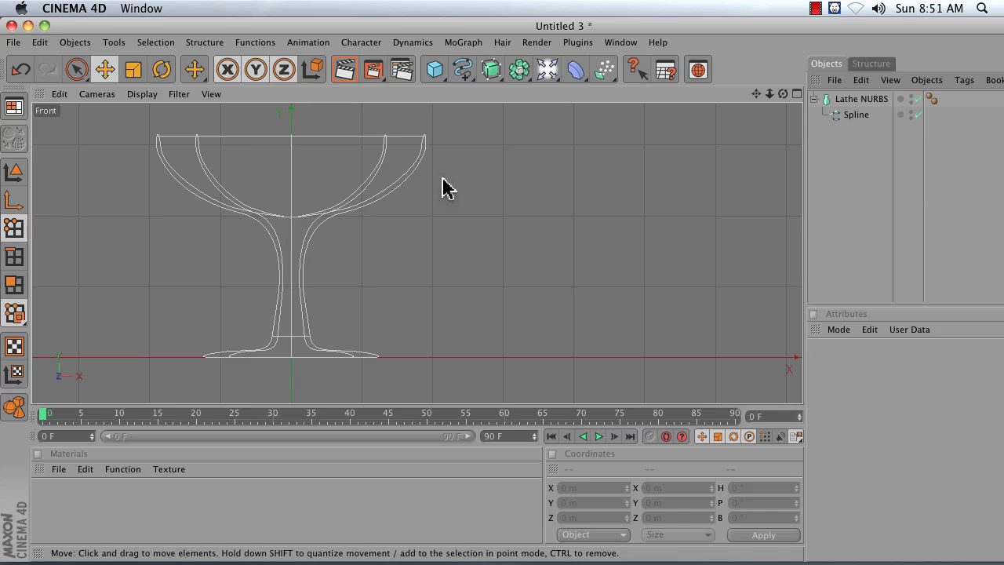
Step: Maximise the Perspective view, centre the shaded goblet and orbit to a lower side angle
{"action": "left_click", "coordinate": [797, 93]}
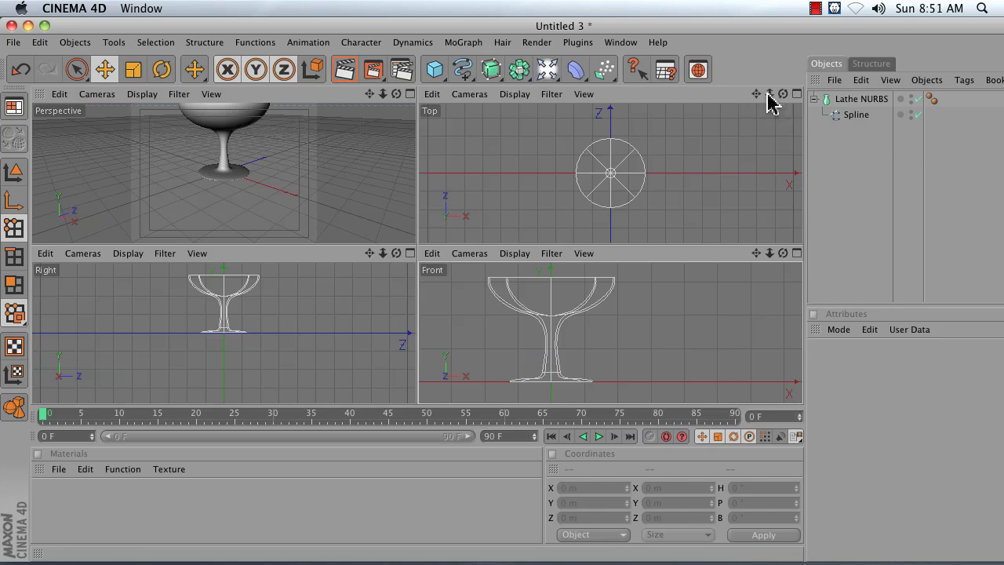
{"action": "left_click", "coordinate": [408, 93]}
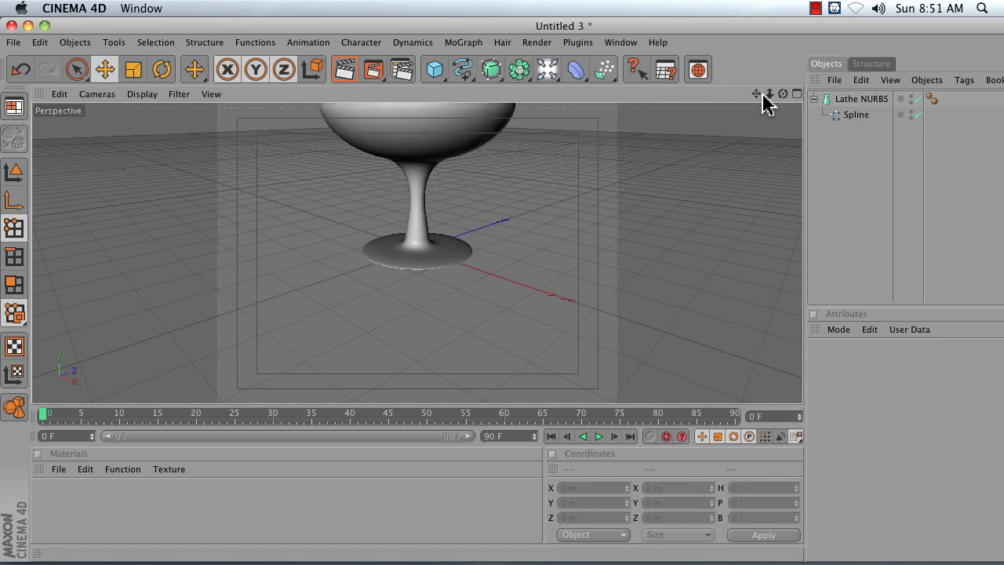
{"action": "left_click_drag", "start_coordinate": [756, 93], "coordinate": [756, 184]}
{"action": "mouse_move", "coordinate": [783, 94]}
{"action": "left_mouse_down"}
{"action": "mouse_move", "coordinate": [781, 133]}
{"action": "mouse_move", "coordinate": [780, 110]}
{"action": "left_mouse_up"}
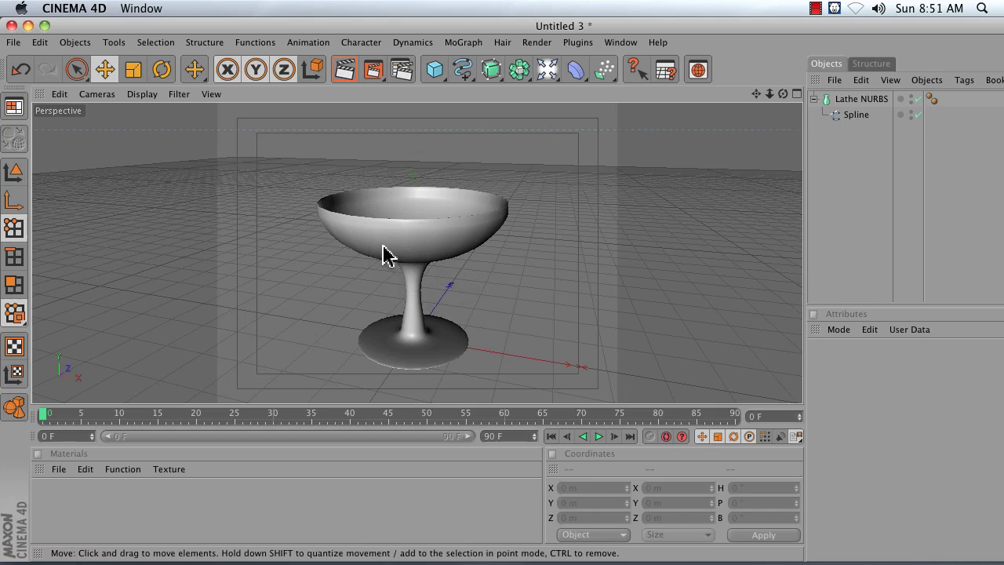
Step: Scale the Spline object along X so the goblet narrows from 191 m to about 169 m wide
{"action": "left_click", "coordinate": [855, 115]}
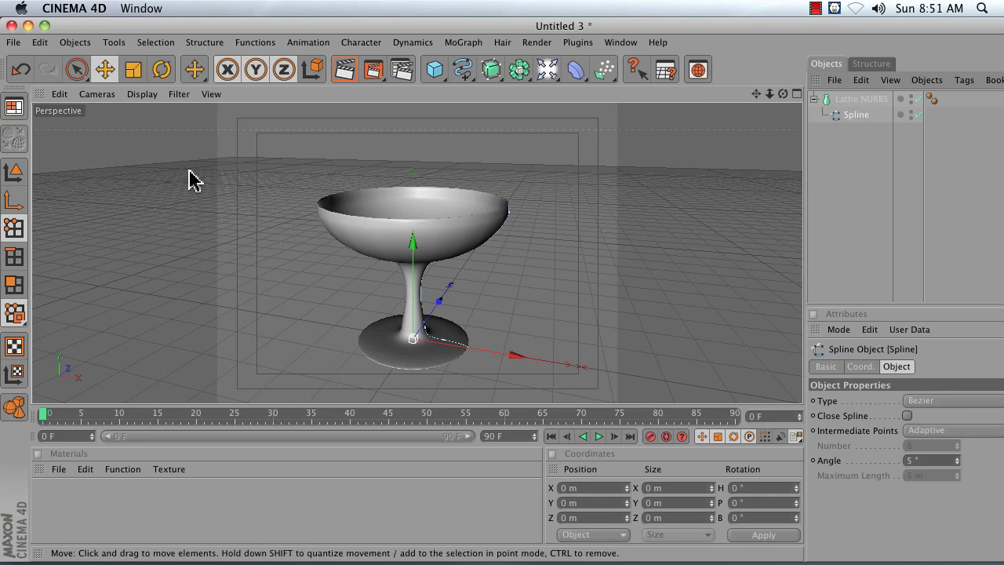
{"action": "left_click", "coordinate": [15, 178]}
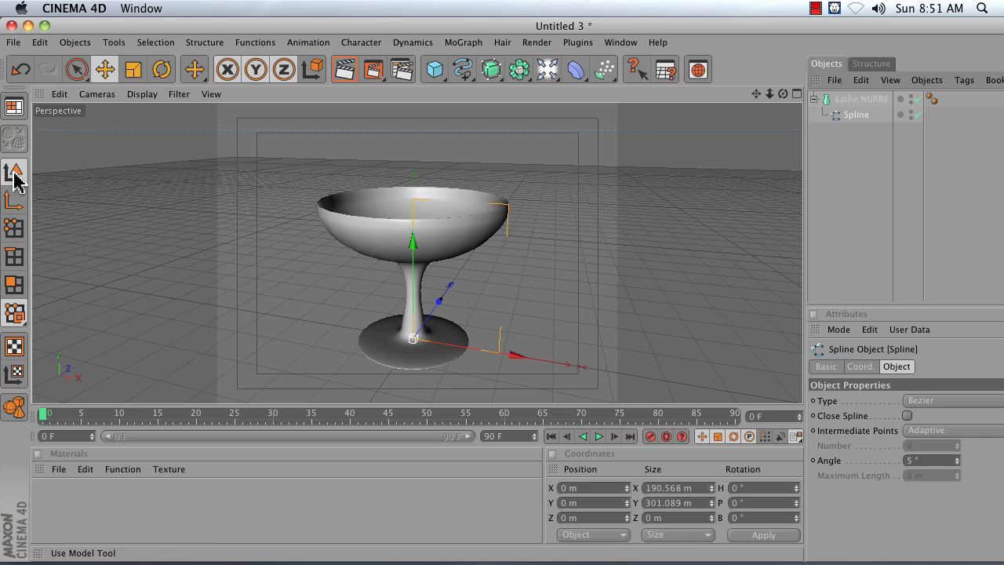
{"action": "left_click", "coordinate": [132, 73]}
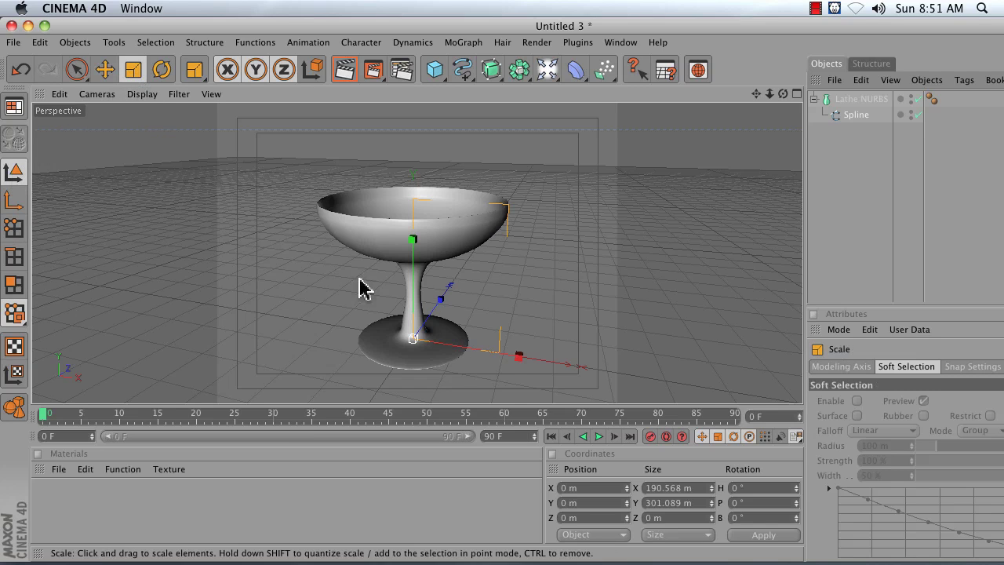
{"action": "mouse_move", "coordinate": [522, 366]}
{"action": "left_mouse_down"}
{"action": "mouse_move", "coordinate": [491, 365]}
{"action": "mouse_move", "coordinate": [537, 365]}
{"action": "mouse_move", "coordinate": [520, 359]}
{"action": "left_mouse_up"}
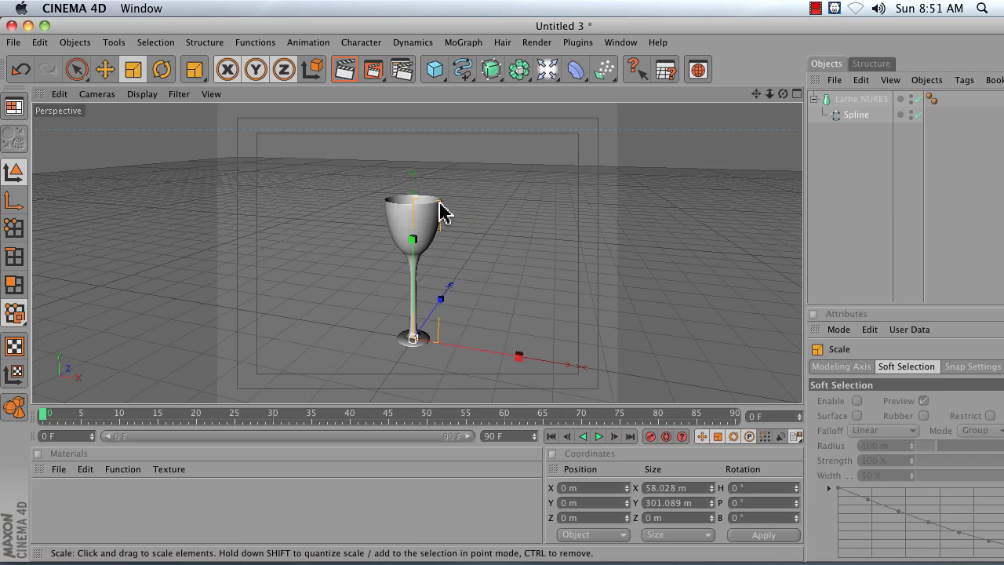
{"action": "key", "text": "super+z"}
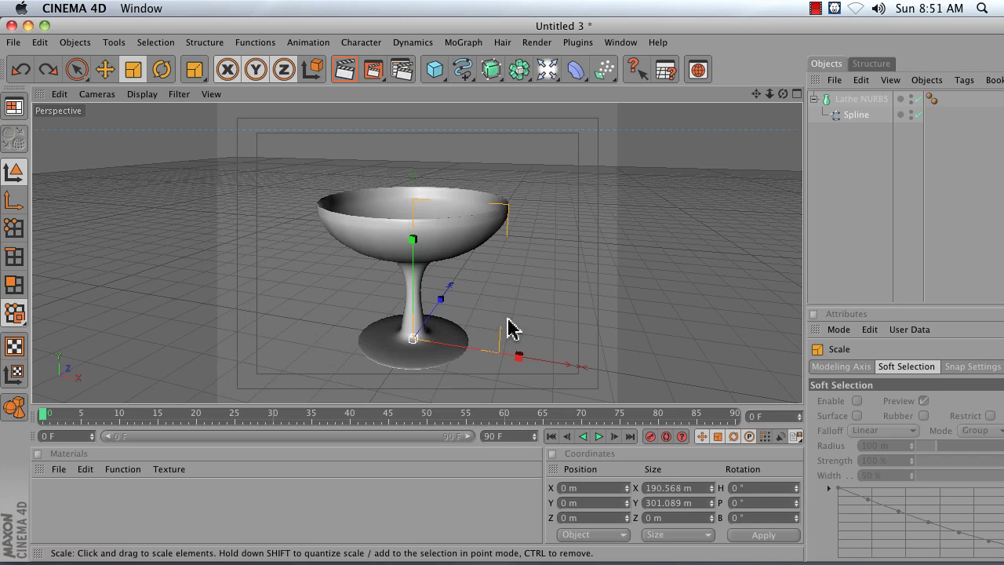
{"action": "left_click_drag", "start_coordinate": [515, 353], "coordinate": [506, 354]}
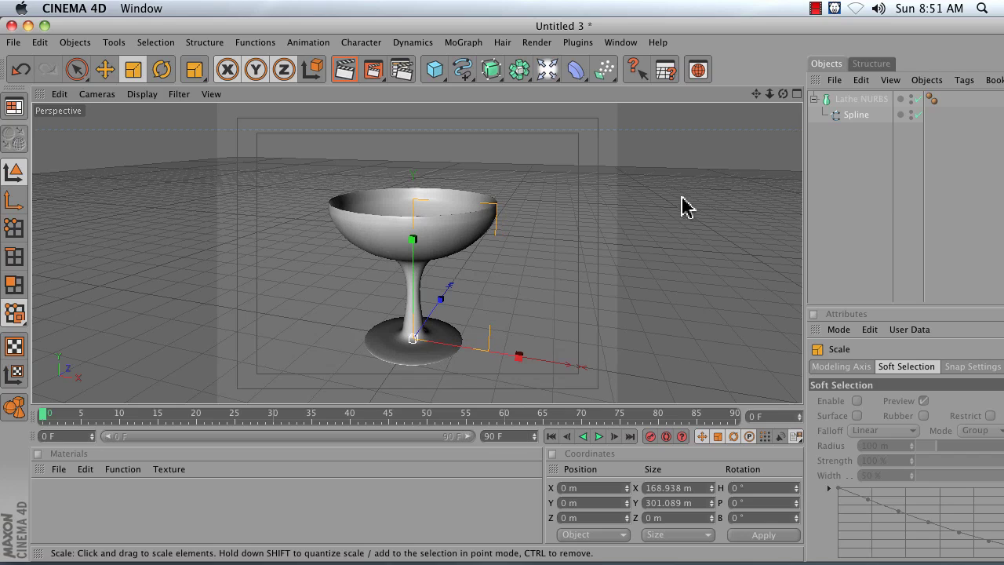
{"action": "left_click", "coordinate": [858, 180]}
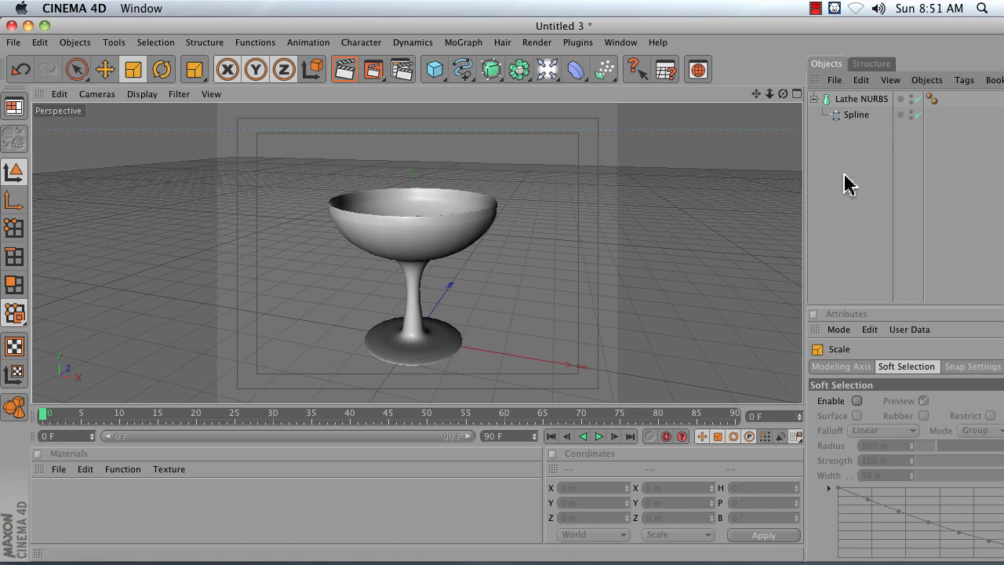